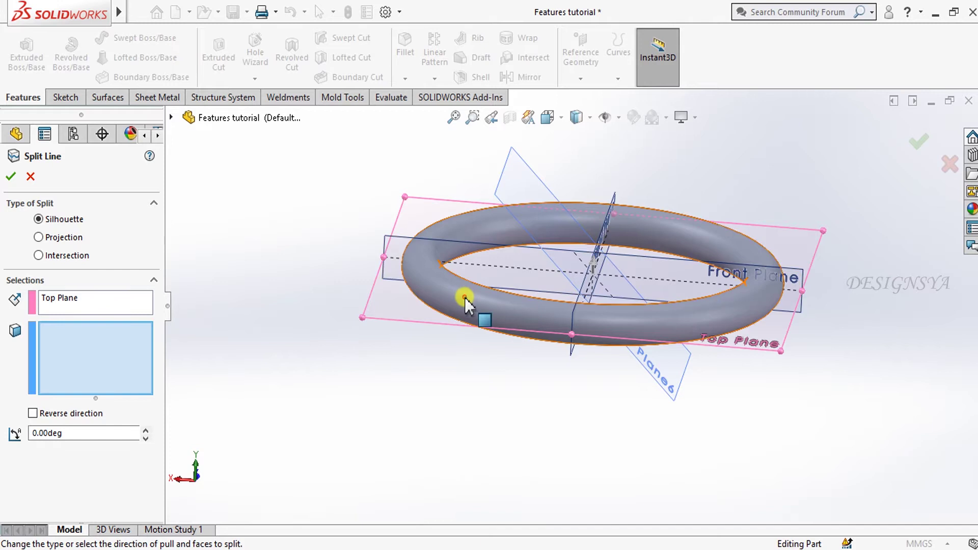
- Create a silhouette split line on the ring's face with the Top Plane as the direction of pull
{"action": "left_click", "coordinate": [10, 176]}
{"action": "mouse_move", "coordinate": [367, 407]}
{"action": "middle_mouse_down"}
{"action": "mouse_move", "coordinate": [375, 427]}
{"action": "mouse_move", "coordinate": [349, 411]}
{"action": "mouse_move", "coordinate": [357, 420]}
{"action": "middle_mouse_up"}
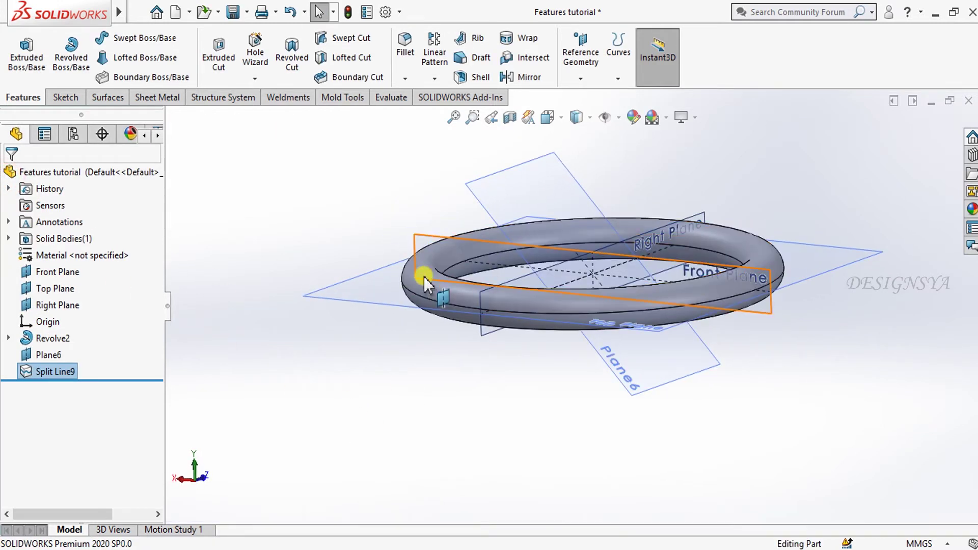
{"action": "left_click", "coordinate": [405, 273]}
{"action": "middle_click_drag", "start_coordinate": [405, 273], "coordinate": [373, 375]}
{"action": "left_click", "coordinate": [367, 396]}
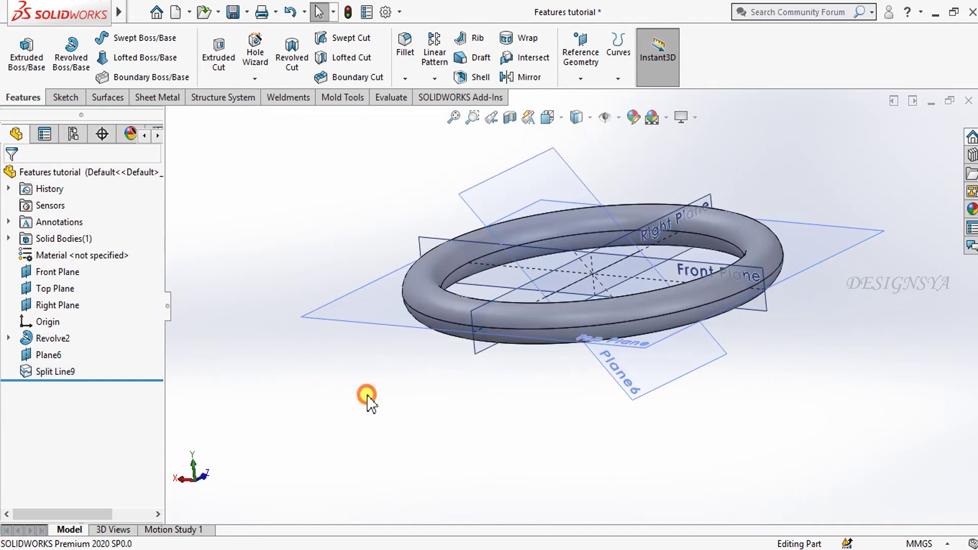
- Edit the split line to use the Front Plane as the direction of pull, and check the resulting faces
{"action": "left_click", "coordinate": [63, 368]}
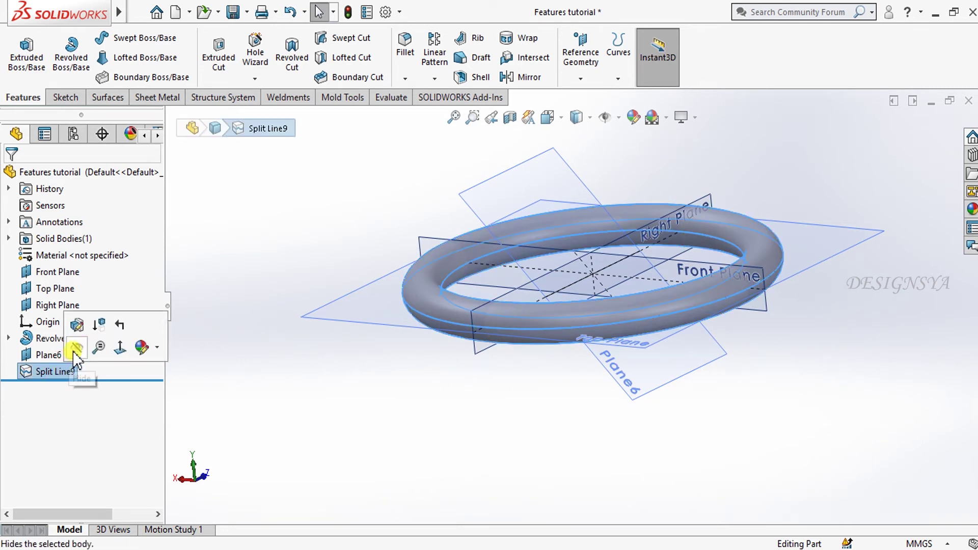
{"action": "left_click", "coordinate": [76, 324]}
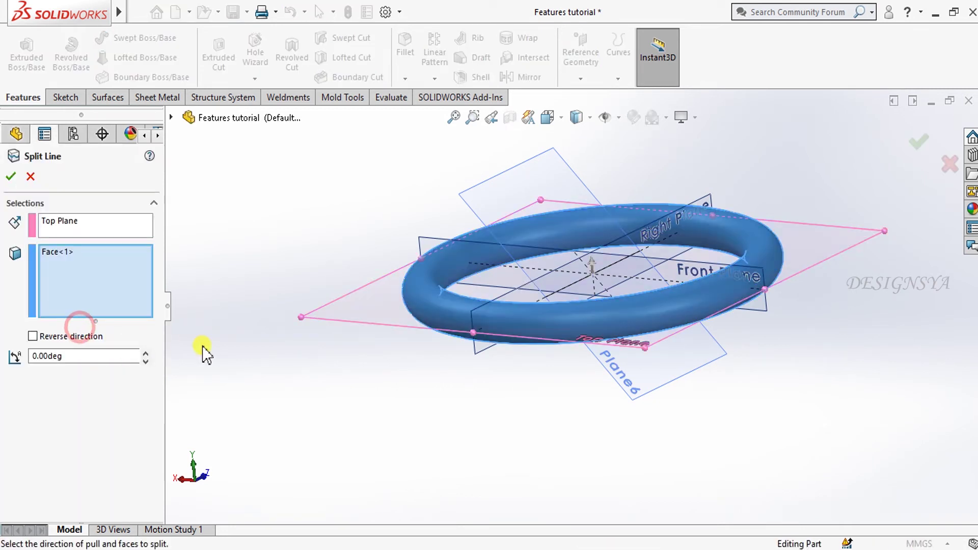
{"action": "left_click", "coordinate": [117, 223]}
{"action": "middle_click_drag", "start_coordinate": [256, 343], "coordinate": [374, 276]}
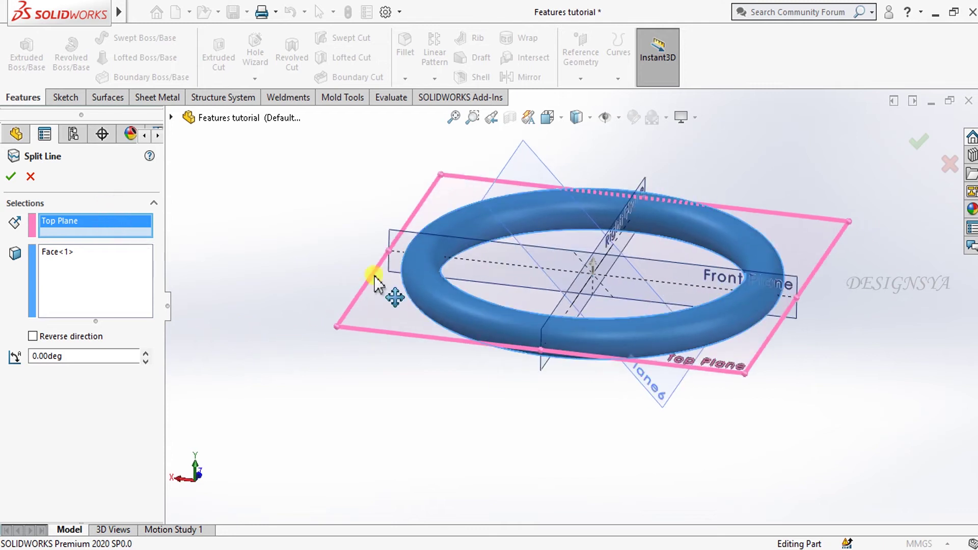
{"action": "left_click", "coordinate": [391, 233]}
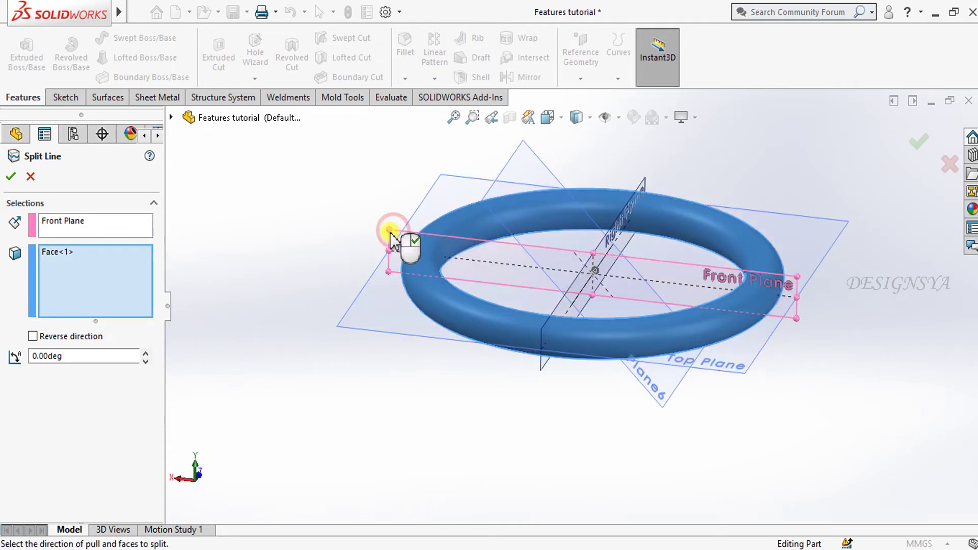
{"action": "left_click", "coordinate": [14, 175]}
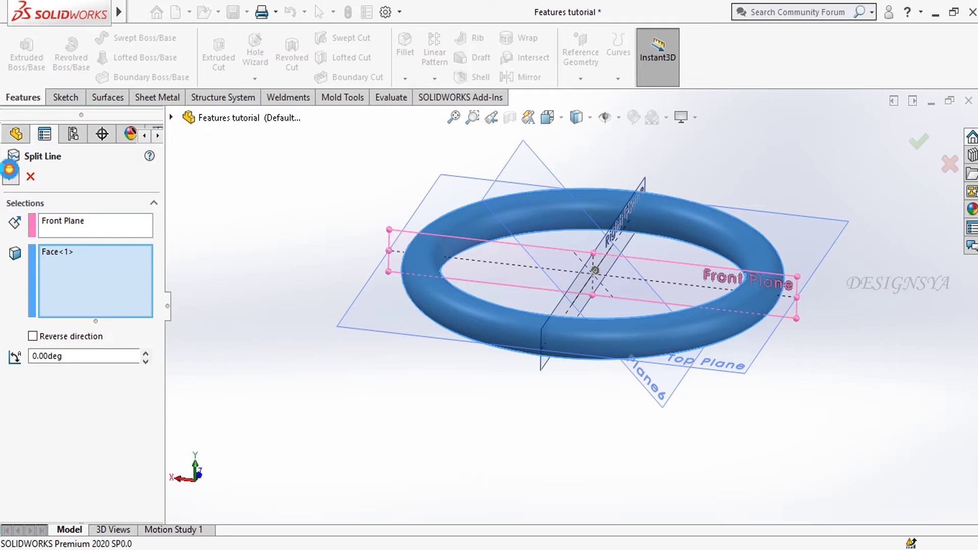
{"action": "middle_click_drag", "start_coordinate": [402, 422], "coordinate": [431, 323]}
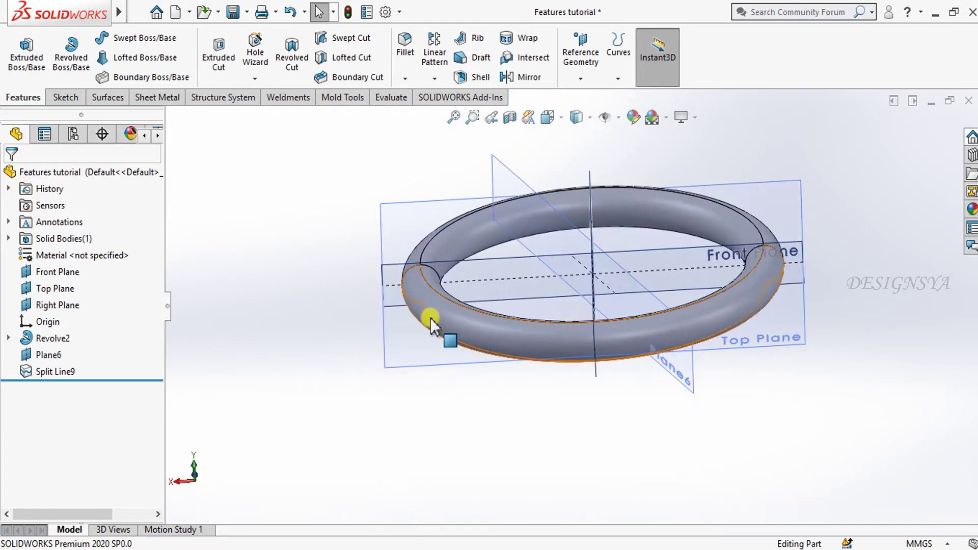
{"action": "left_click", "coordinate": [430, 315]}
{"action": "middle_click_drag", "start_coordinate": [442, 362], "coordinate": [419, 472]}
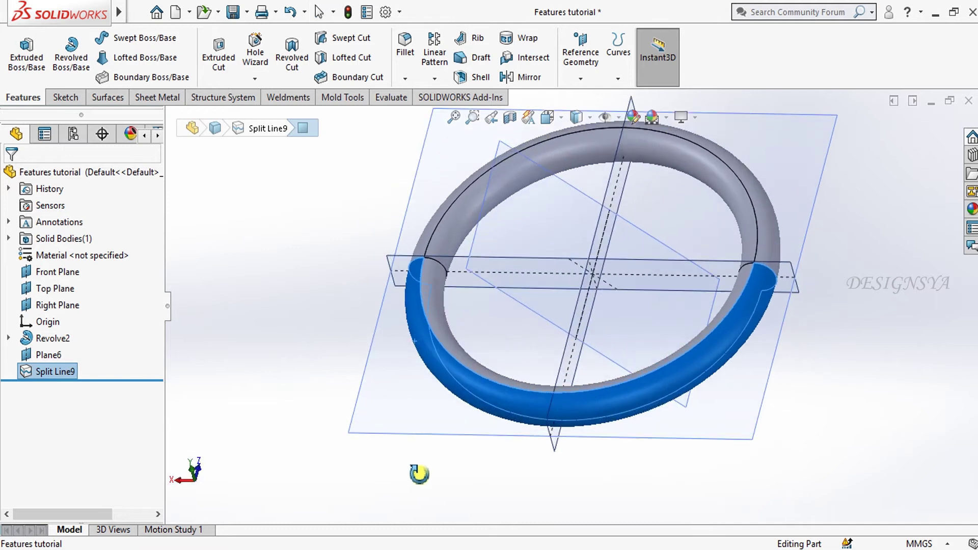
{"action": "left_click", "coordinate": [432, 304]}
{"action": "middle_click_drag", "start_coordinate": [447, 240], "coordinate": [471, 321]}
{"action": "left_click", "coordinate": [373, 397]}
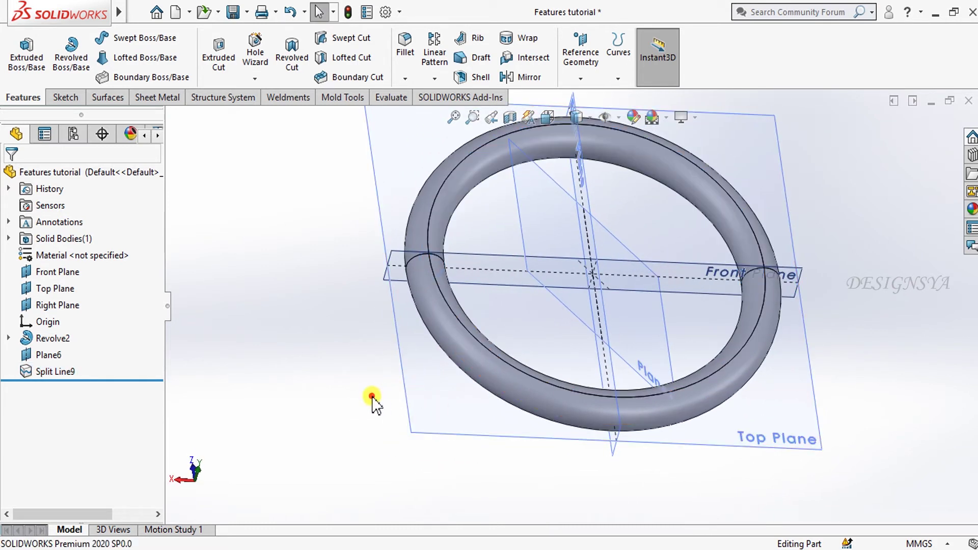
- Edit the split line to use the angled Plane6 as the direction of pull
{"action": "left_click", "coordinate": [70, 368]}
{"action": "left_click", "coordinate": [83, 328]}
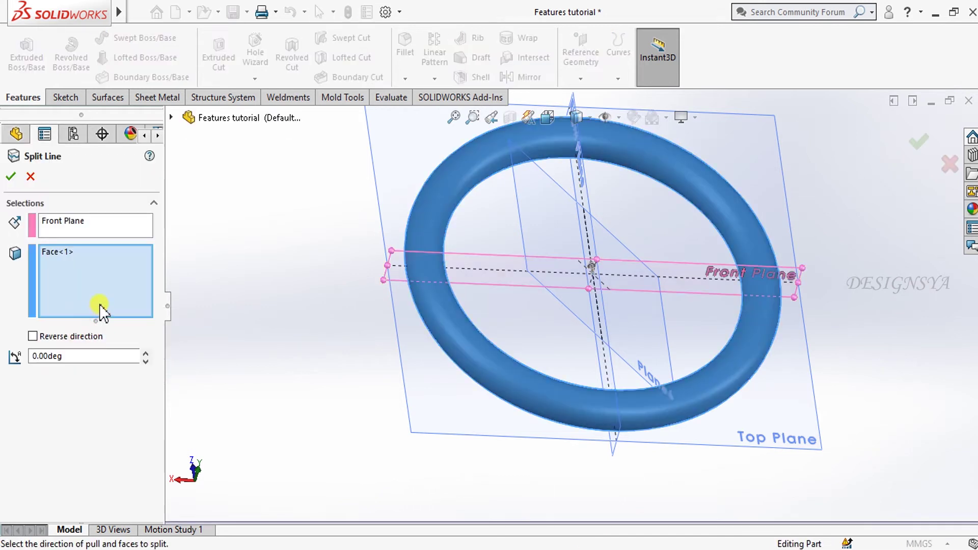
{"action": "left_click", "coordinate": [99, 222]}
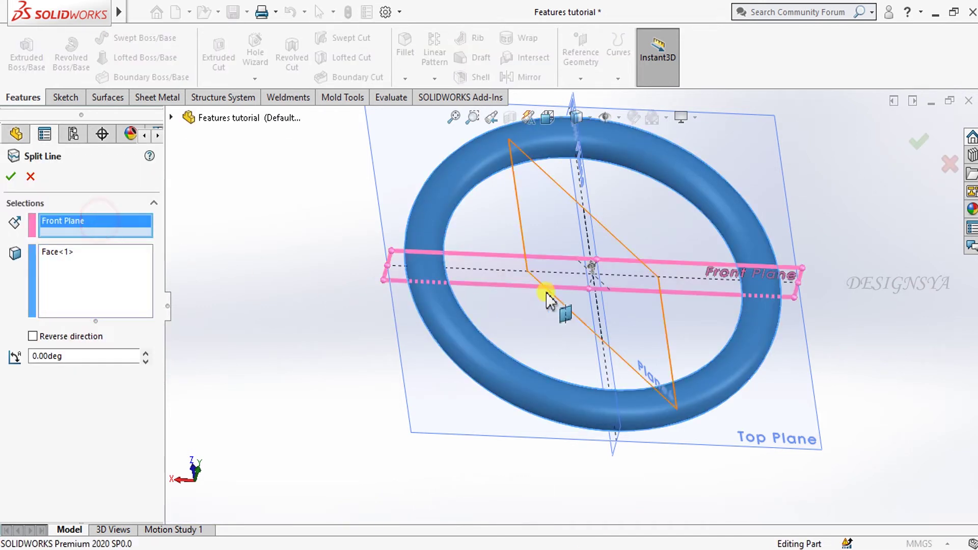
{"action": "left_click", "coordinate": [560, 219]}
{"action": "middle_click_drag", "start_coordinate": [557, 218], "coordinate": [380, 259]}
{"action": "left_click", "coordinate": [11, 178]}
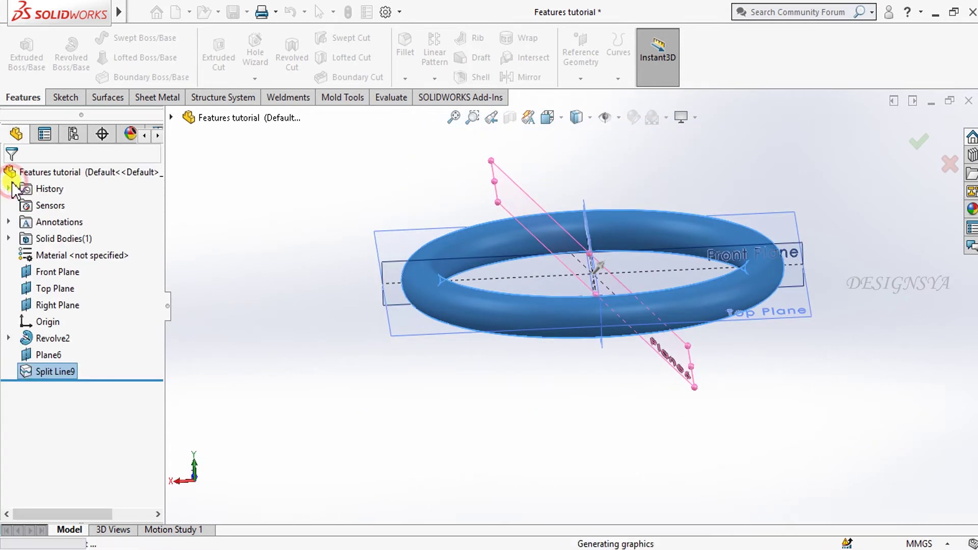
- Examine the ring's split faces from several angles, including a view normal to Plane6
{"action": "left_click", "coordinate": [691, 308]}
{"action": "middle_click_drag", "start_coordinate": [692, 309], "coordinate": [648, 512]}
{"action": "right_click", "coordinate": [816, 261]}
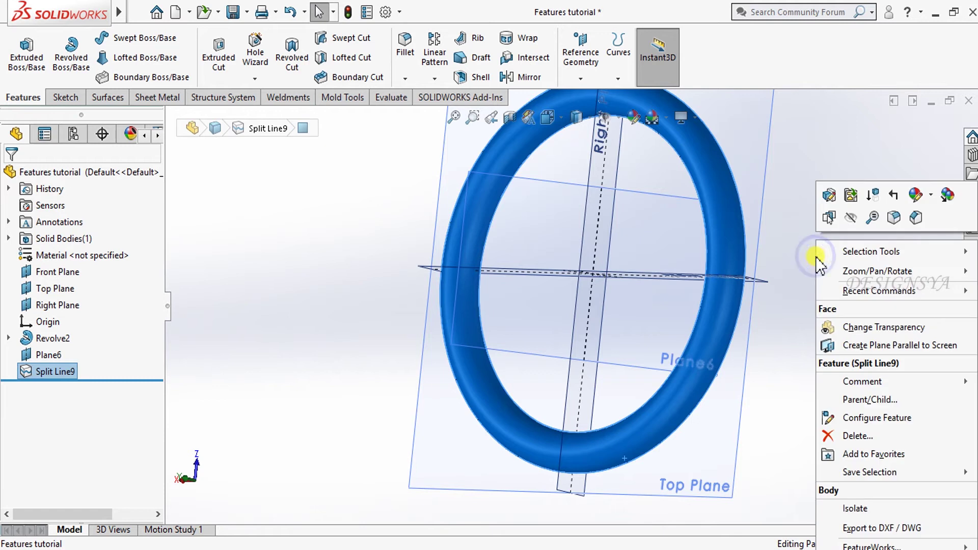
{"action": "left_click", "coordinate": [804, 323]}
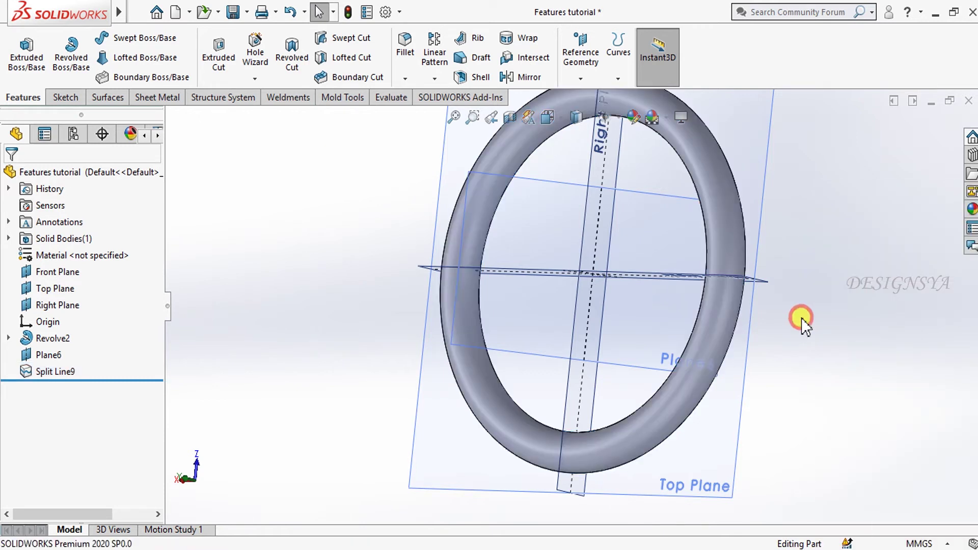
{"action": "key", "text": "space"}
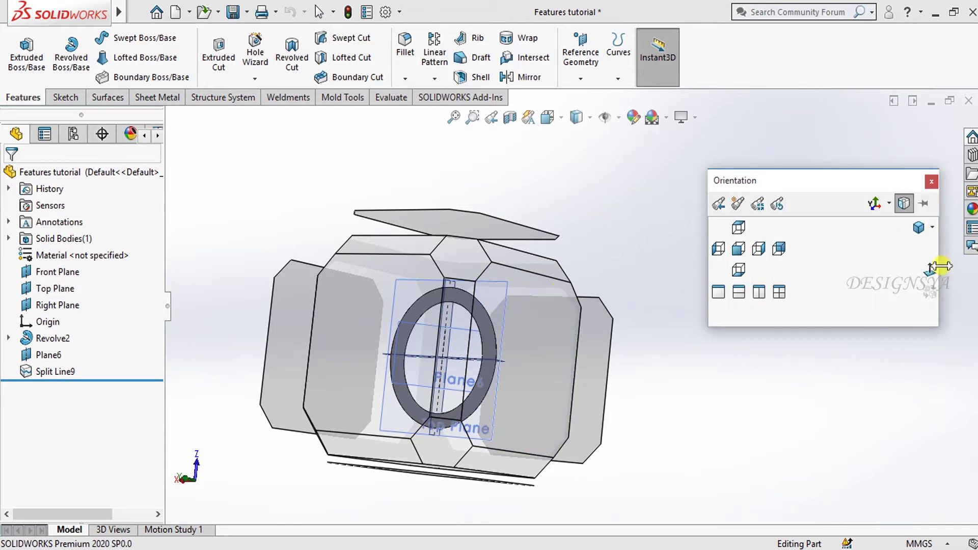
{"action": "left_click", "coordinate": [521, 325]}
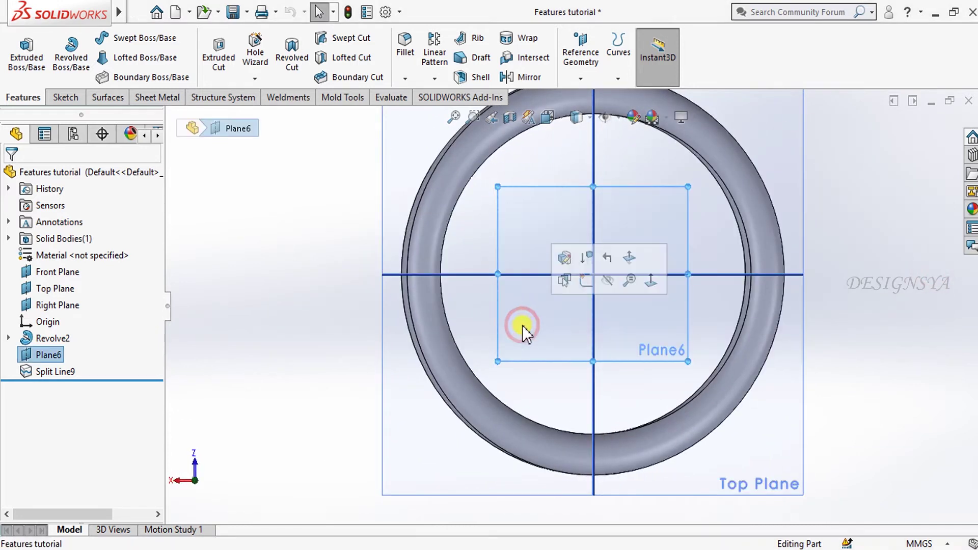
{"action": "left_click", "coordinate": [647, 280]}
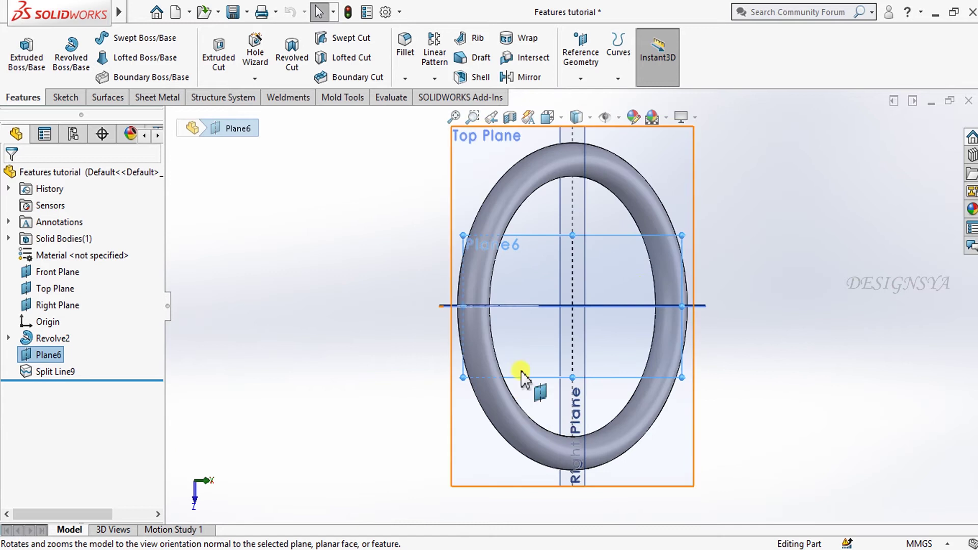
{"action": "left_click", "coordinate": [490, 366]}
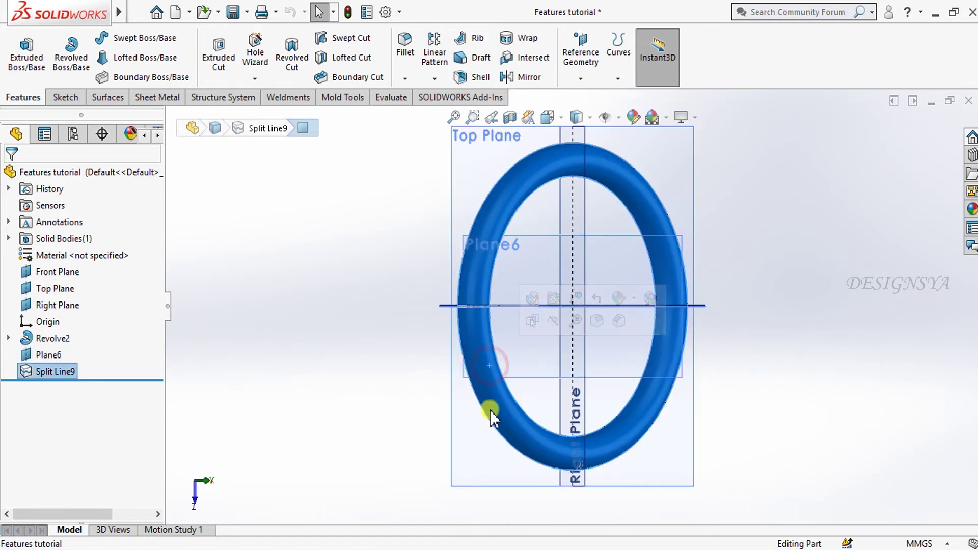
{"action": "mouse_move", "coordinate": [502, 369]}
{"action": "middle_mouse_down"}
{"action": "mouse_move", "coordinate": [644, 371]}
{"action": "mouse_move", "coordinate": [593, 220]}
{"action": "mouse_move", "coordinate": [600, 163]}
{"action": "mouse_move", "coordinate": [579, 291]}
{"action": "middle_mouse_up"}
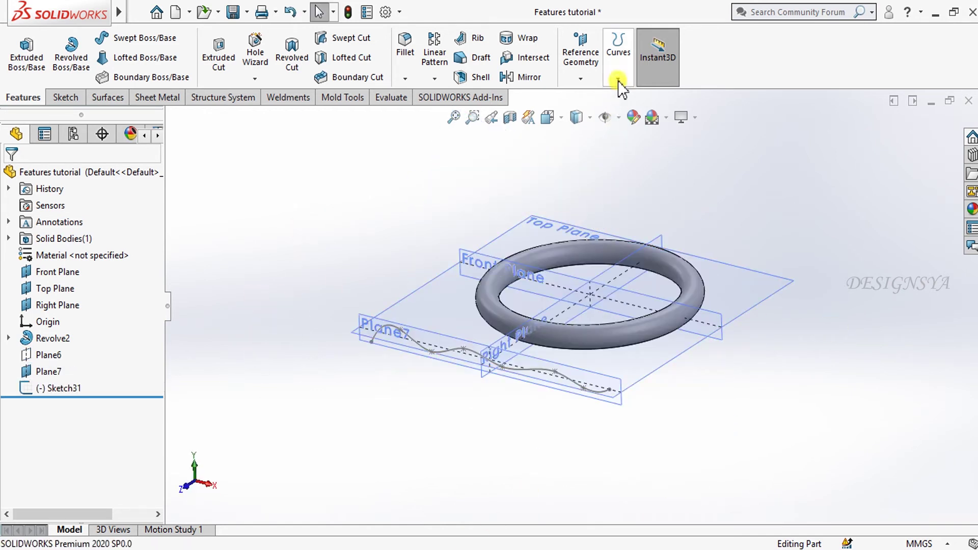
- Create a projection split line by projecting the wavy spline sketch on Plane7 onto the ring's face, and inspect the split
{"action": "left_click", "coordinate": [618, 81]}
{"action": "left_click", "coordinate": [624, 96]}
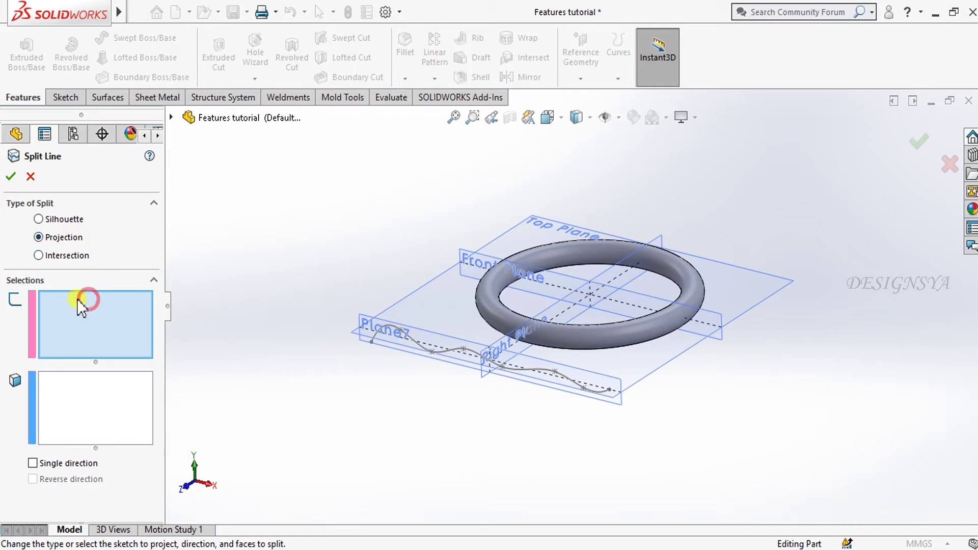
{"action": "left_click", "coordinate": [422, 347]}
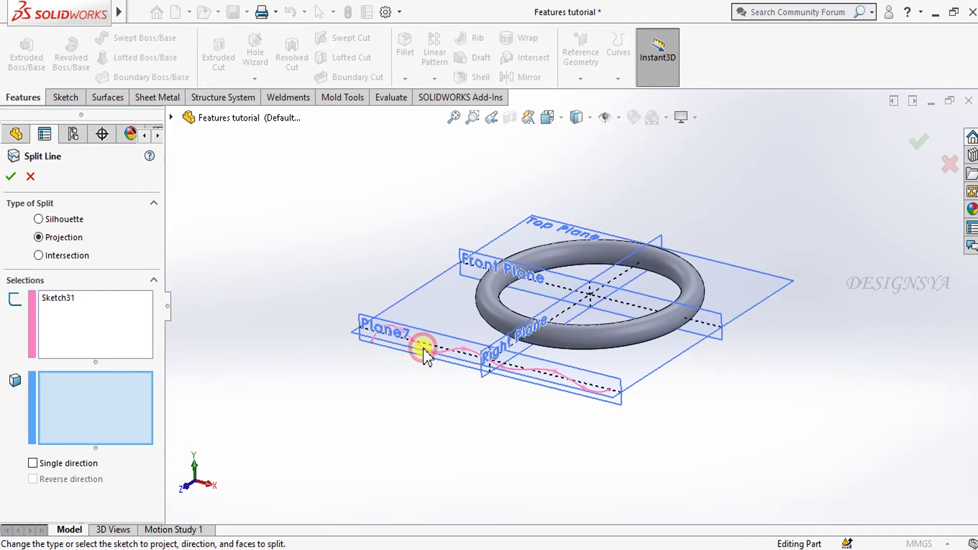
{"action": "left_click", "coordinate": [582, 337]}
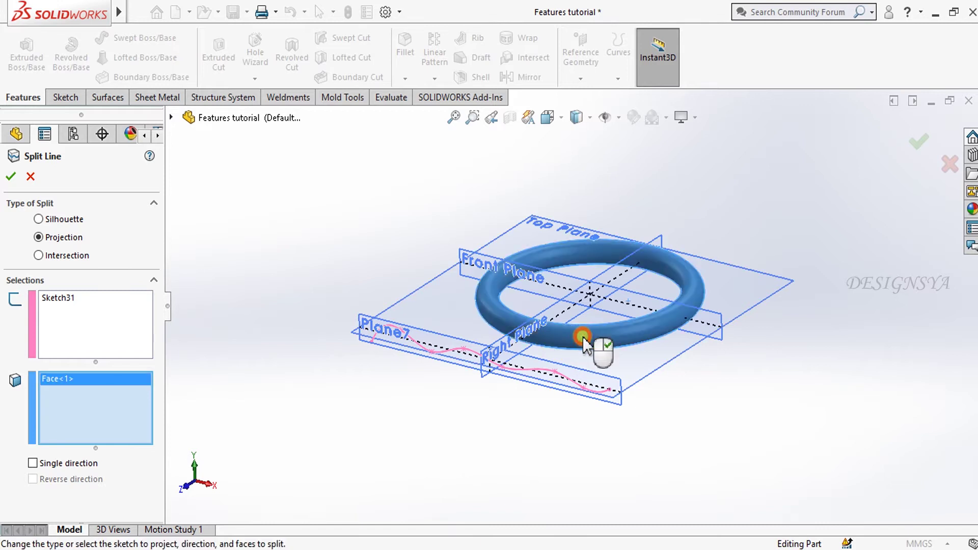
{"action": "left_click", "coordinate": [912, 139]}
{"action": "middle_click_drag", "start_coordinate": [781, 331], "coordinate": [579, 449]}
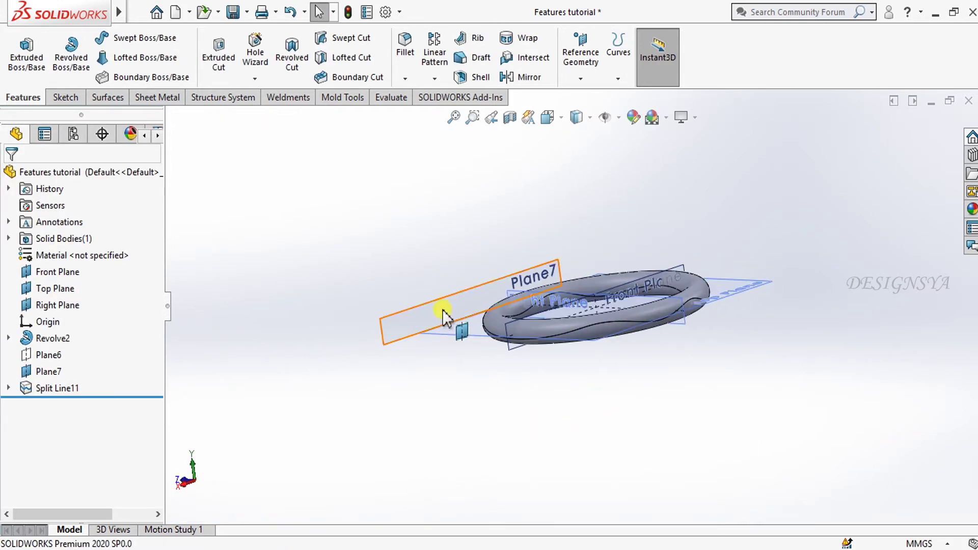
{"action": "scroll", "coordinate": [639, 312], "scroll_direction": "down", "scroll_amount": 3}
{"action": "left_click", "coordinate": [579, 300]}
{"action": "middle_click_drag", "start_coordinate": [580, 299], "coordinate": [618, 363]}
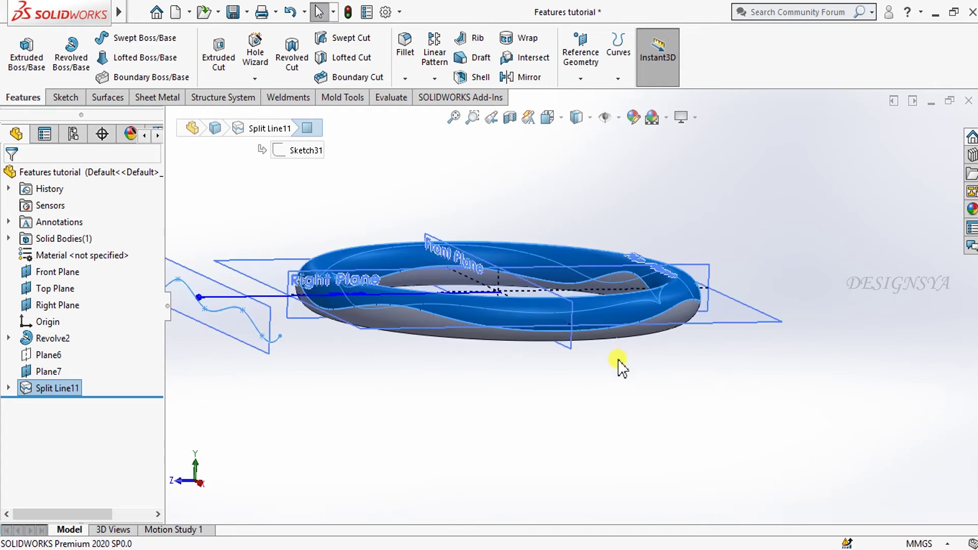
{"action": "mouse_move", "coordinate": [504, 407]}
{"action": "middle_mouse_down"}
{"action": "mouse_move", "coordinate": [629, 365]}
{"action": "mouse_move", "coordinate": [532, 397]}
{"action": "mouse_move", "coordinate": [555, 384]}
{"action": "mouse_move", "coordinate": [505, 415]}
{"action": "middle_mouse_up"}
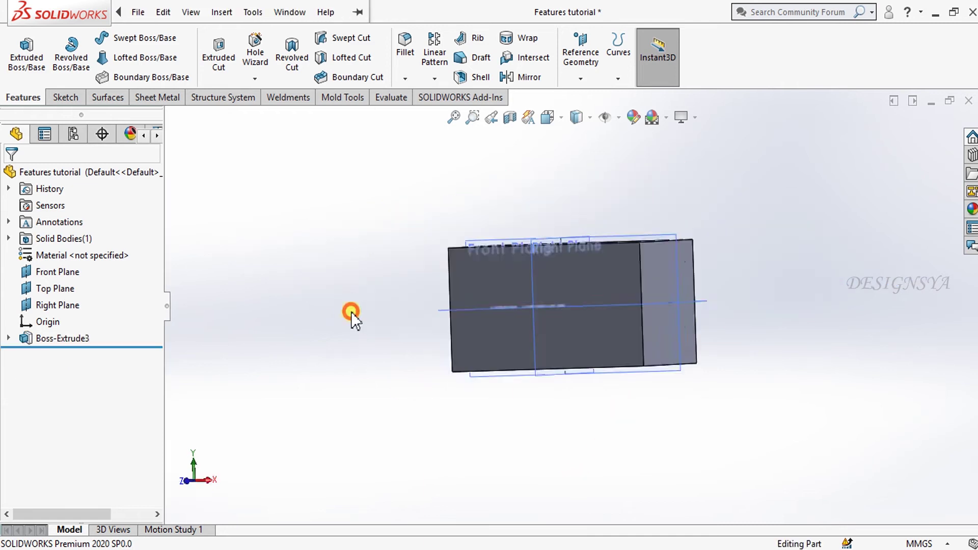
- Start an extruded surface on the Top Plane and sketch a four-point spline running diagonally across the block past both long edges
{"action": "left_click", "coordinate": [351, 312]}
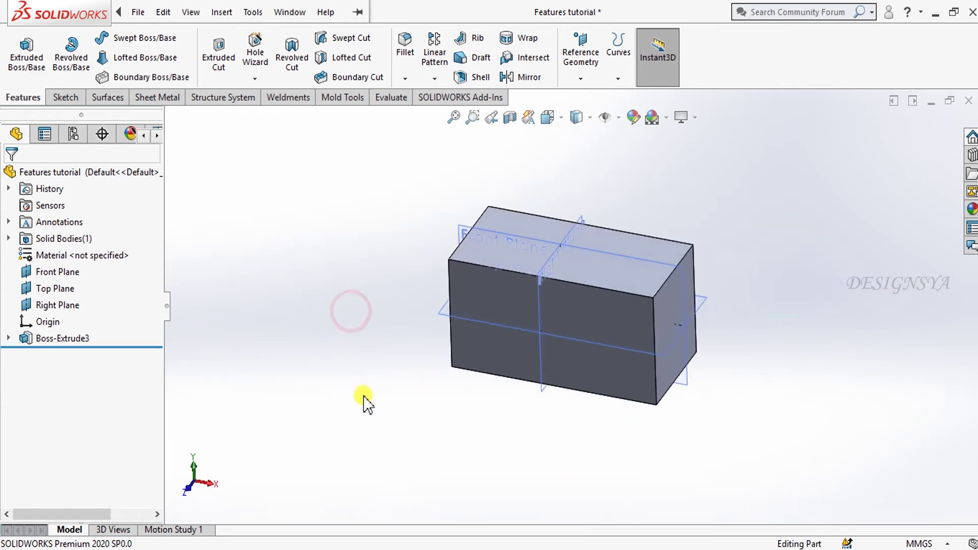
{"action": "left_click", "coordinate": [108, 98]}
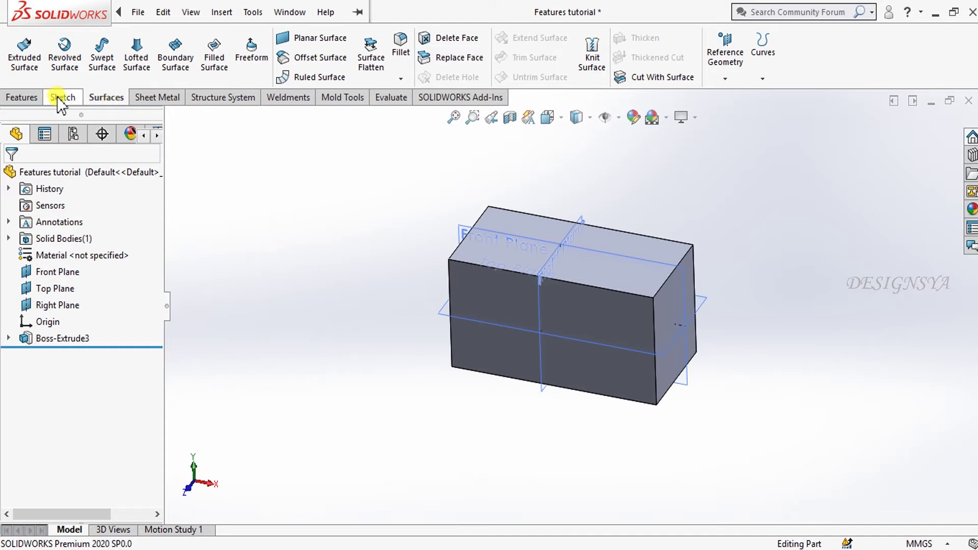
{"action": "left_click", "coordinate": [15, 66]}
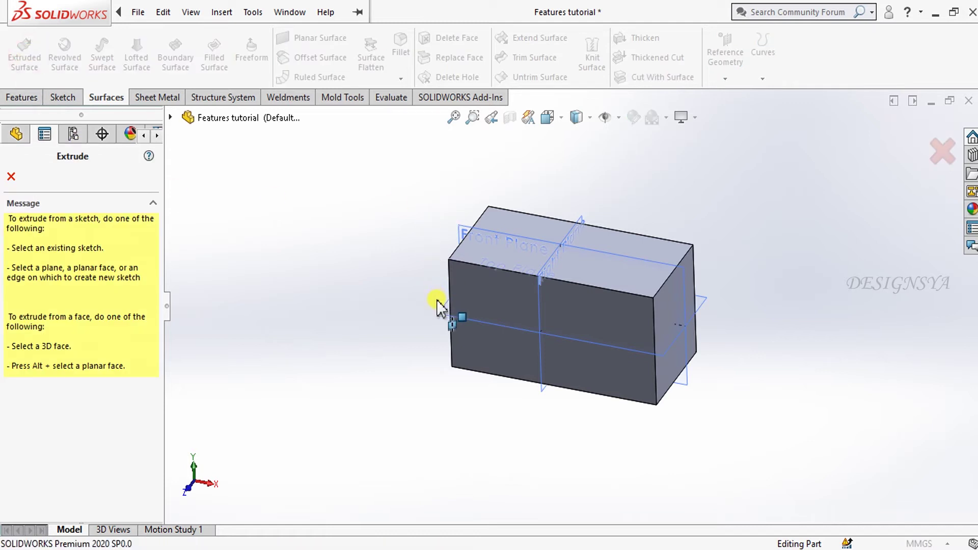
{"action": "left_click", "coordinate": [438, 314]}
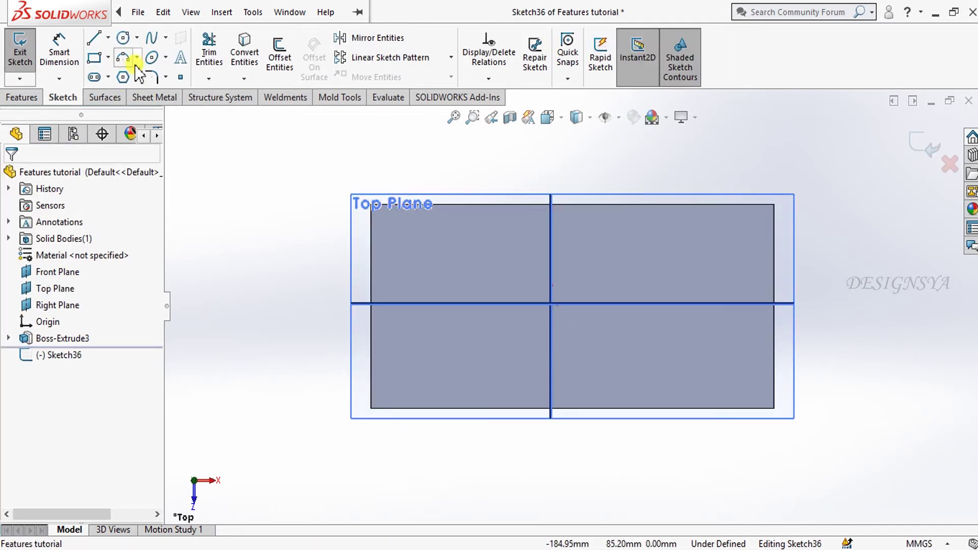
{"action": "left_click", "coordinate": [150, 41]}
{"action": "left_click", "coordinate": [377, 154]}
{"action": "left_click", "coordinate": [490, 267]}
{"action": "left_click", "coordinate": [610, 321]}
{"action": "left_click", "coordinate": [739, 437]}
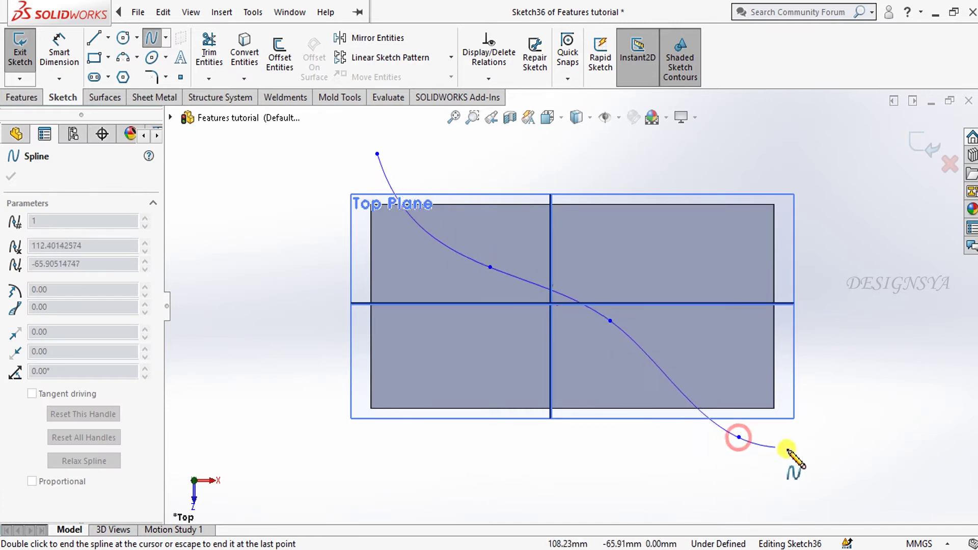
{"action": "key", "text": "Escape"}
{"action": "left_click", "coordinate": [918, 147]}
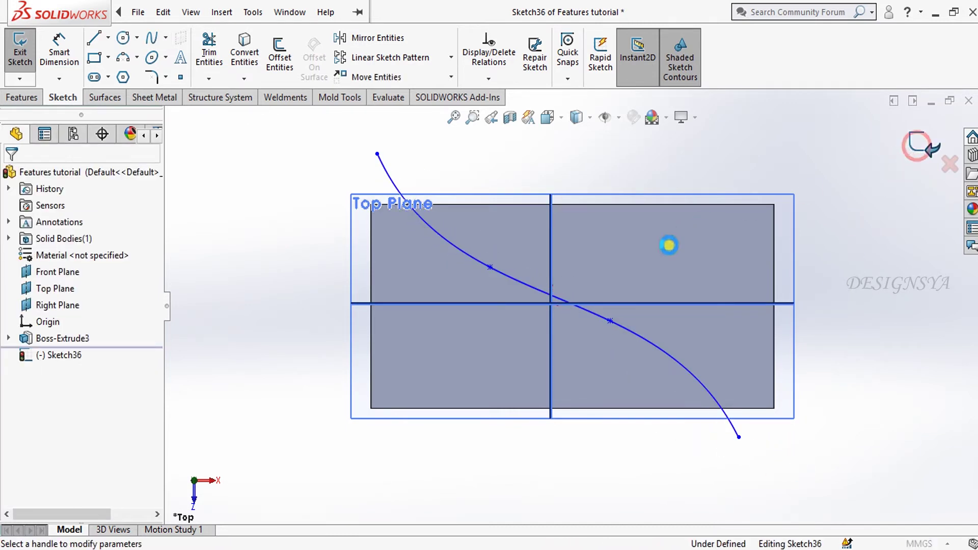
- Extrude the spline surface with a Mid Plane end condition, deep enough to pass beyond the block's upper and lower faces
{"action": "mouse_move", "coordinate": [524, 340]}
{"action": "middle_mouse_down"}
{"action": "mouse_move", "coordinate": [524, 218]}
{"action": "mouse_move", "coordinate": [492, 342]}
{"action": "mouse_move", "coordinate": [585, 292]}
{"action": "middle_mouse_up"}
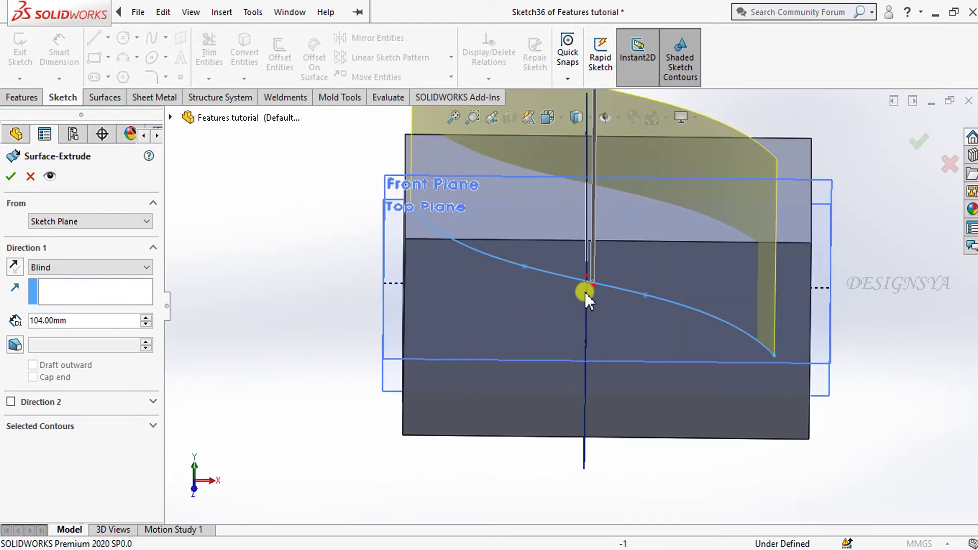
{"action": "left_click", "coordinate": [48, 266]}
{"action": "left_click", "coordinate": [67, 351]}
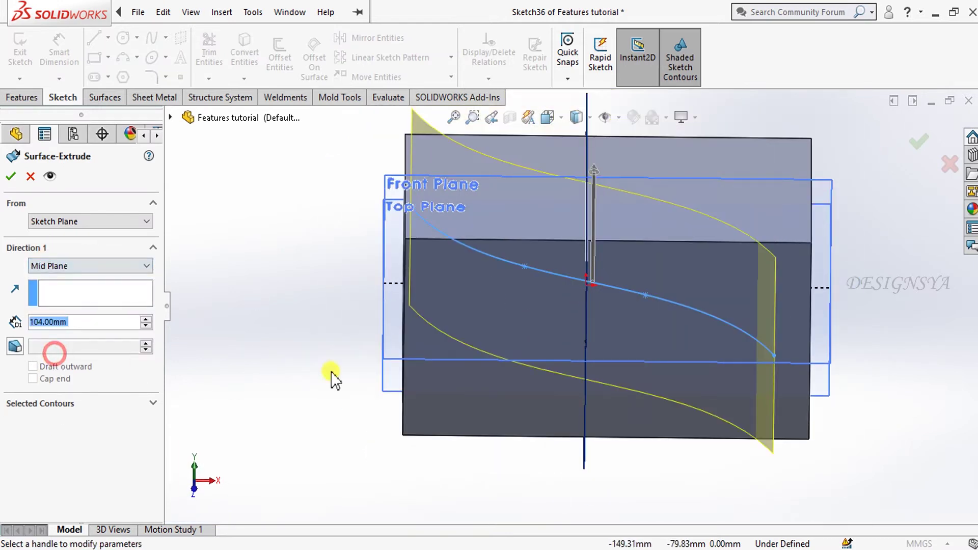
{"action": "left_click", "coordinate": [461, 123]}
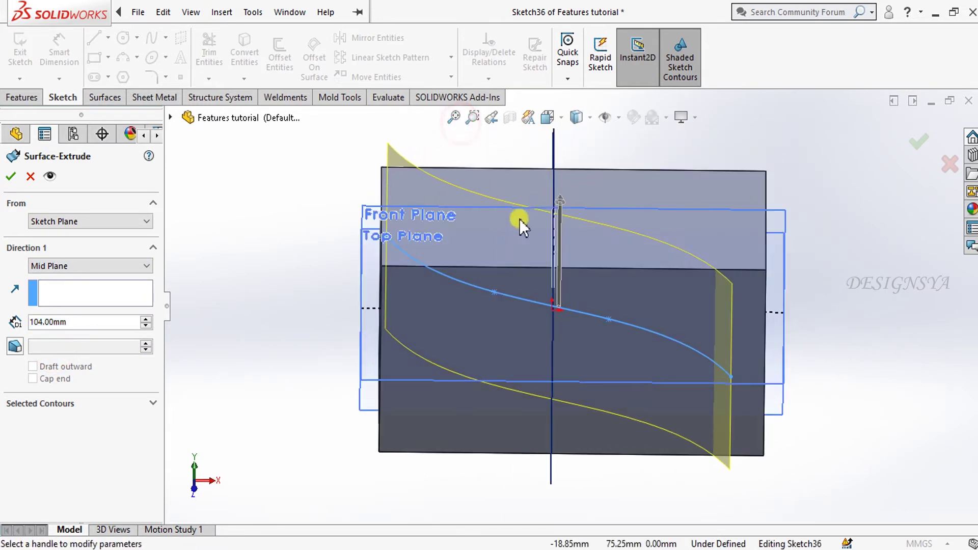
{"action": "left_click_drag", "start_coordinate": [558, 203], "coordinate": [560, 123]}
{"action": "left_click", "coordinate": [920, 141]}
{"action": "middle_click_drag", "start_coordinate": [399, 339], "coordinate": [431, 389]}
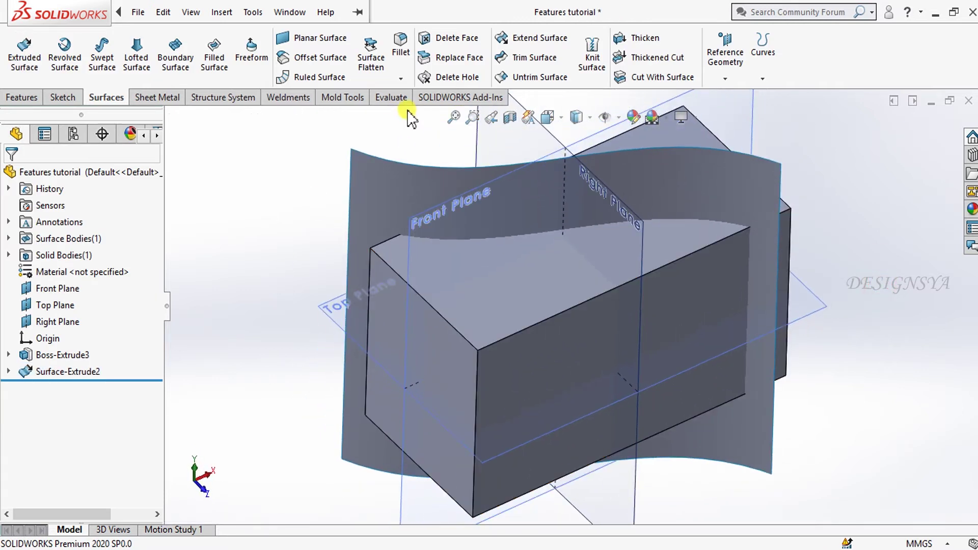
- Start an Intersection split line and use the extruded spline surface as the splitting face
{"action": "left_click", "coordinate": [456, 97]}
{"action": "left_click", "coordinate": [453, 117]}
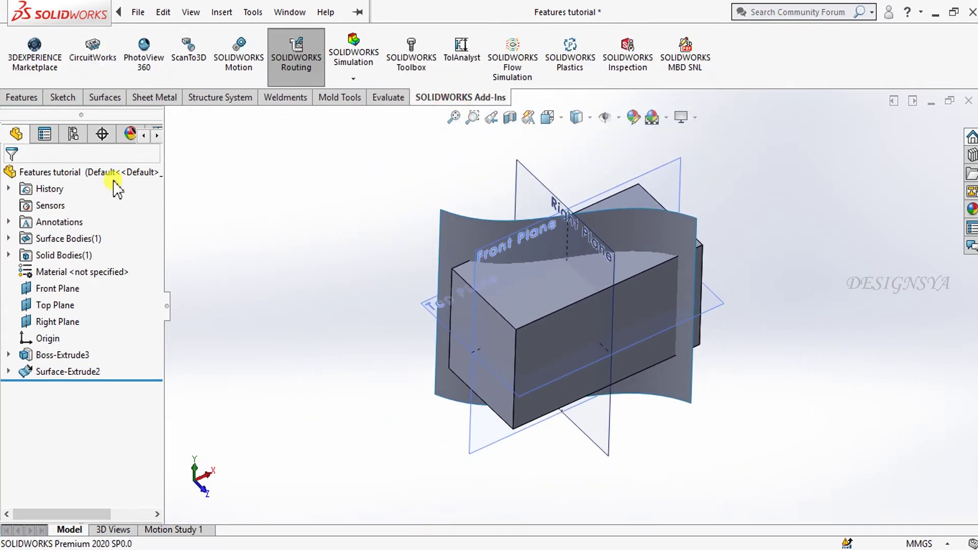
{"action": "left_click", "coordinate": [30, 100]}
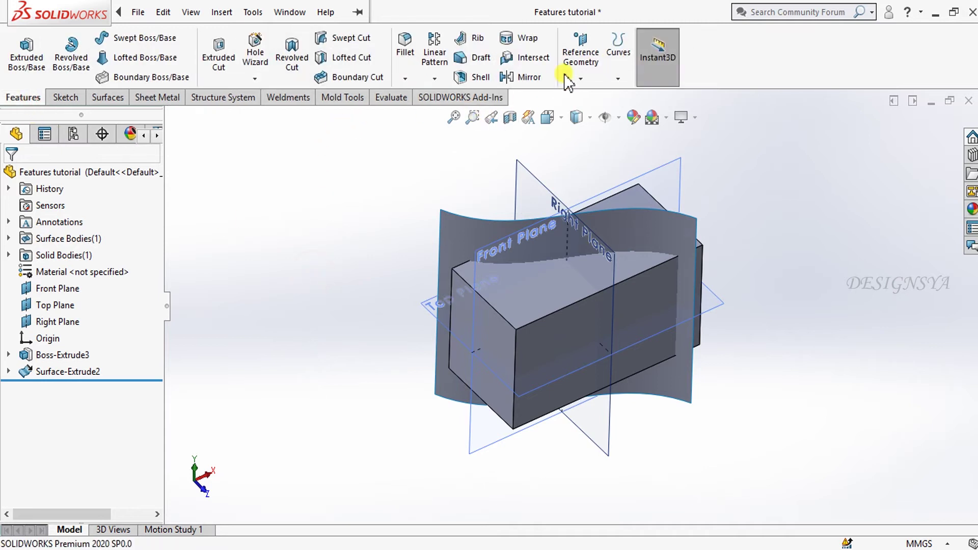
{"action": "left_click", "coordinate": [616, 77]}
{"action": "left_click", "coordinate": [624, 97]}
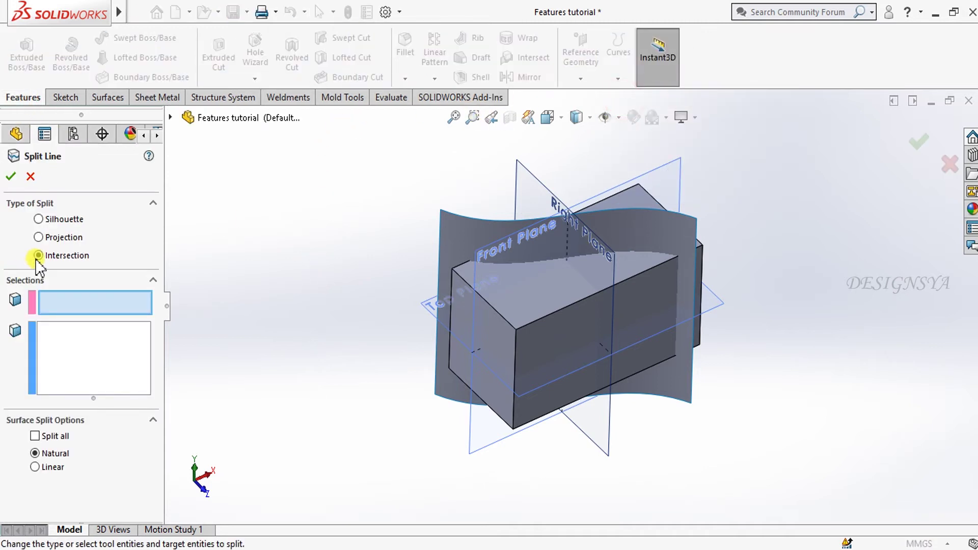
{"action": "left_click", "coordinate": [457, 239]}
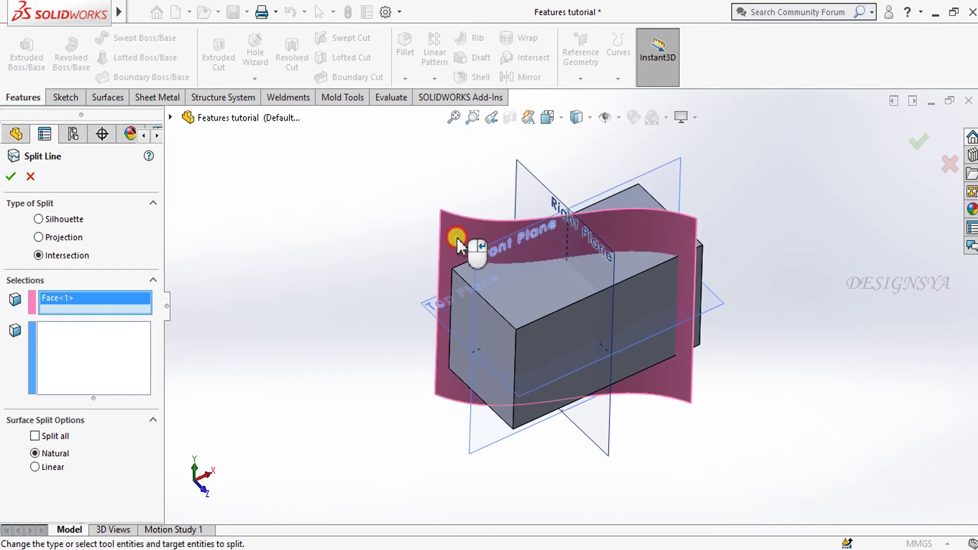
- Choose the block's upper face and both long side faces as the faces to split, and create the split line
{"action": "left_click", "coordinate": [82, 384]}
{"action": "left_click", "coordinate": [536, 282]}
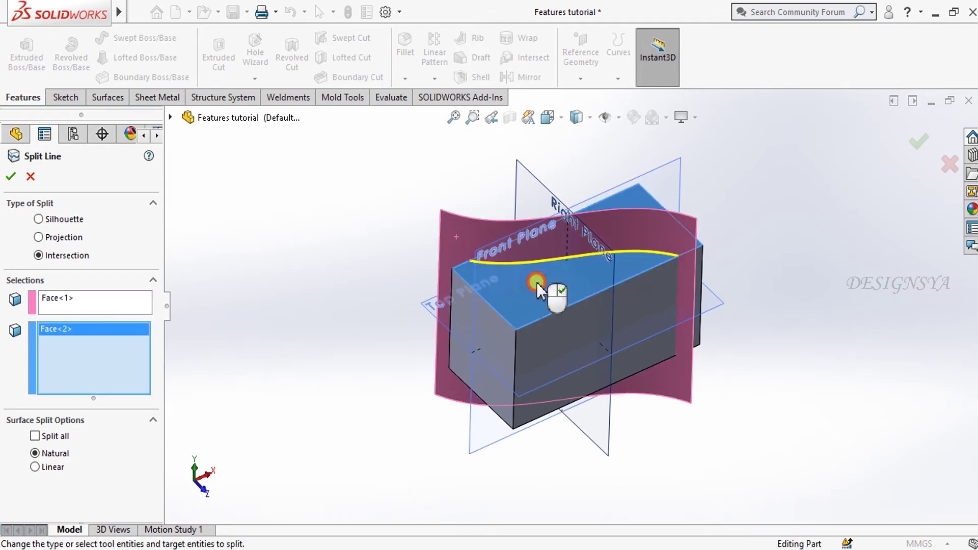
{"action": "left_click", "coordinate": [649, 303]}
{"action": "middle_click_drag", "start_coordinate": [651, 311], "coordinate": [720, 262]}
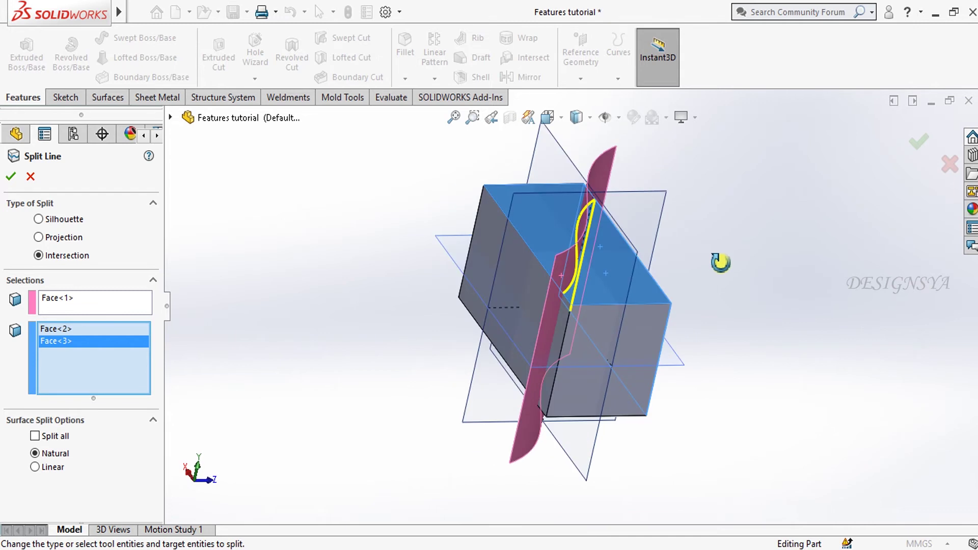
{"action": "left_click", "coordinate": [527, 282]}
{"action": "middle_click_drag", "start_coordinate": [528, 306], "coordinate": [500, 262]}
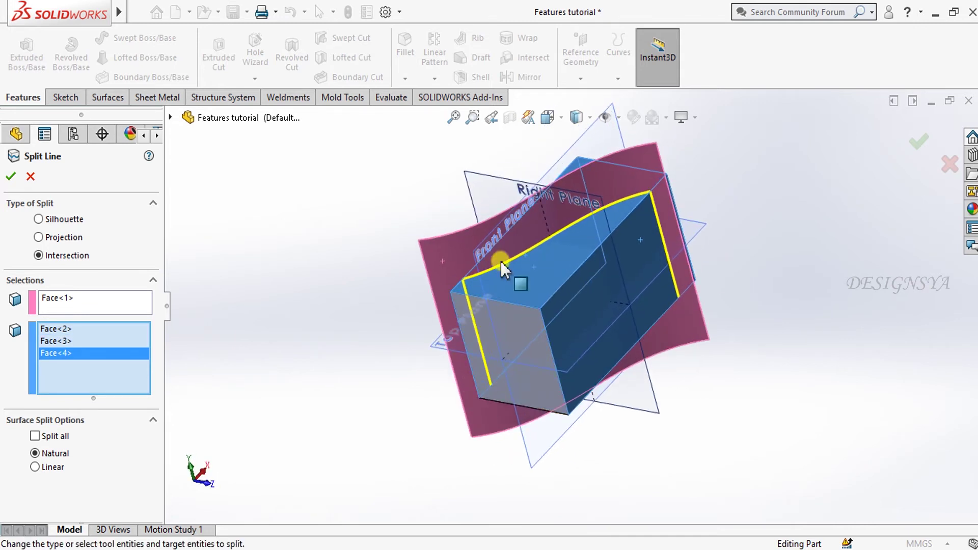
{"action": "left_click", "coordinate": [912, 143]}
{"action": "left_click", "coordinate": [322, 369]}
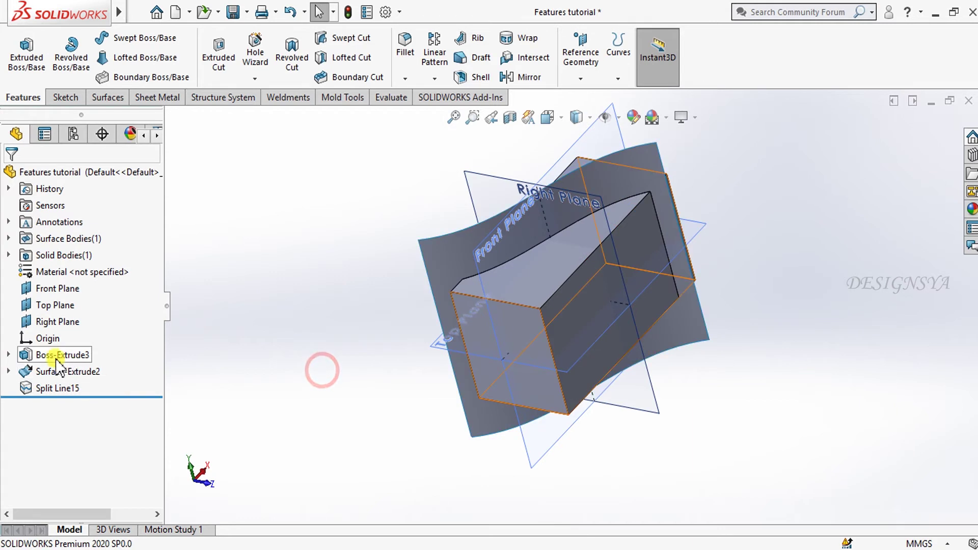
- Hide the Surface-Extrude2 surface so only the split block remains in view
{"action": "left_click", "coordinate": [51, 370]}
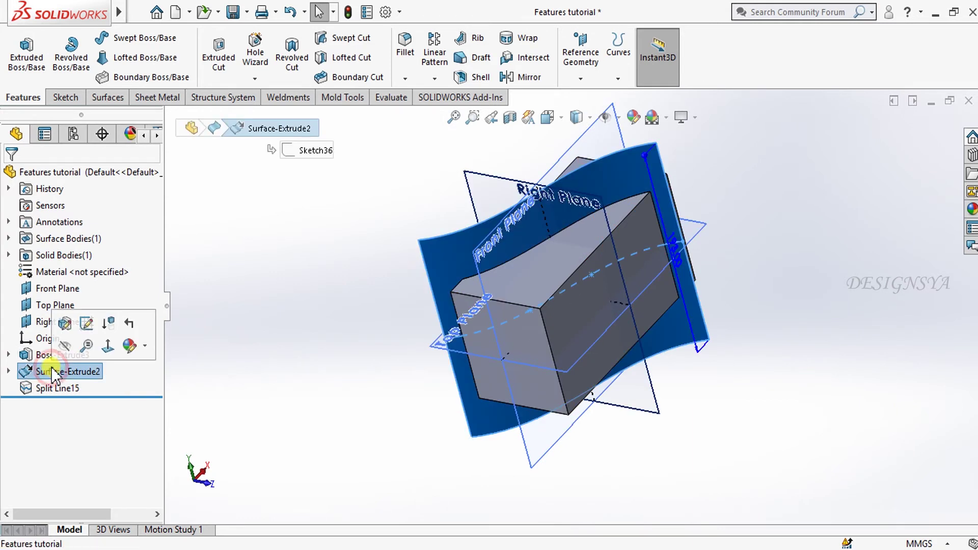
{"action": "left_click", "coordinate": [64, 340]}
{"action": "left_click", "coordinate": [262, 385]}
- Examine the block's separately selectable faces on both sides of the split line from several angles
{"action": "middle_click_drag", "start_coordinate": [261, 385], "coordinate": [618, 284]}
{"action": "left_click", "coordinate": [640, 283]}
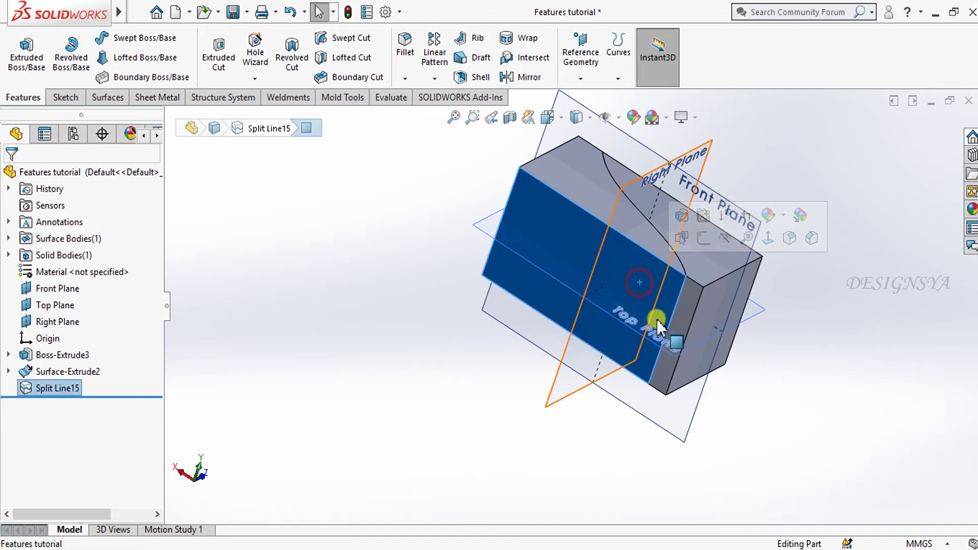
{"action": "left_click", "coordinate": [696, 268]}
{"action": "left_click", "coordinate": [702, 242]}
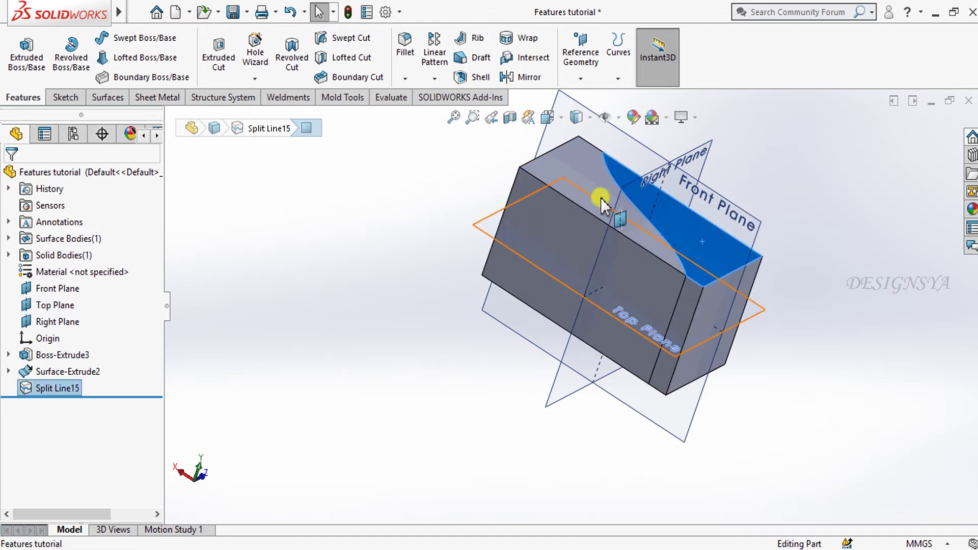
{"action": "left_click", "coordinate": [591, 164]}
{"action": "middle_click_drag", "start_coordinate": [592, 164], "coordinate": [515, 323]}
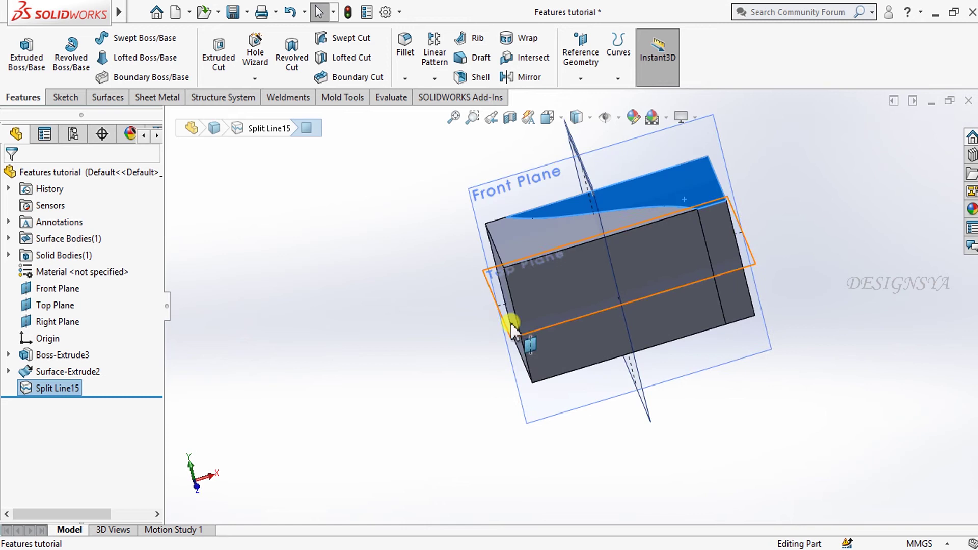
{"action": "left_click", "coordinate": [720, 237]}
{"action": "left_click", "coordinate": [690, 421]}
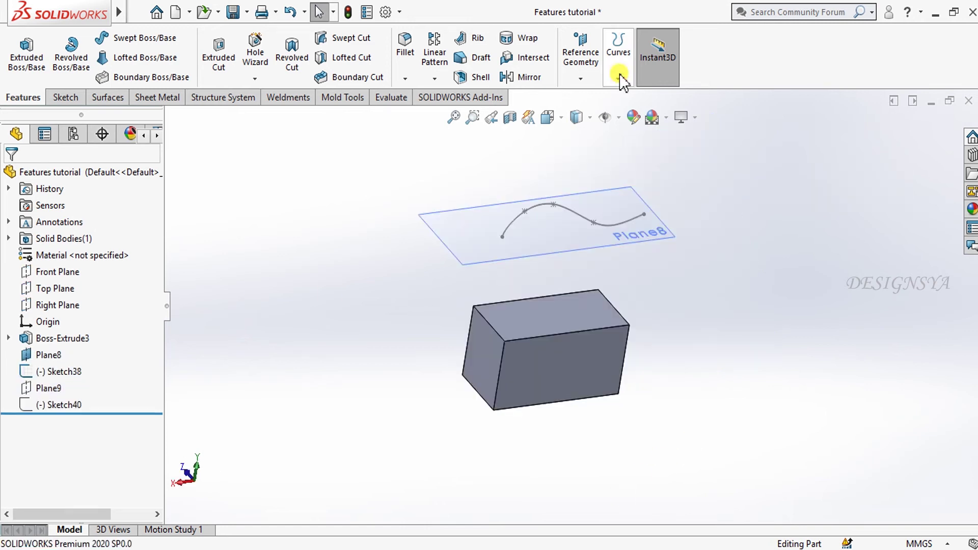
- Set up a Sketch on faces projected curve, projecting the Plane8 spline sketch onto the block's upper face
{"action": "left_click", "coordinate": [618, 69]}
{"action": "left_click", "coordinate": [635, 117]}
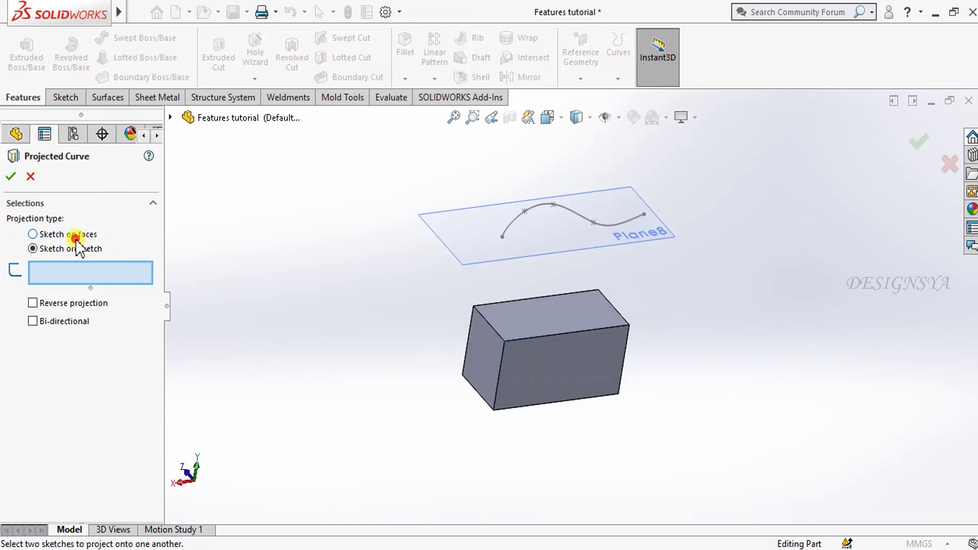
{"action": "left_click", "coordinate": [77, 235]}
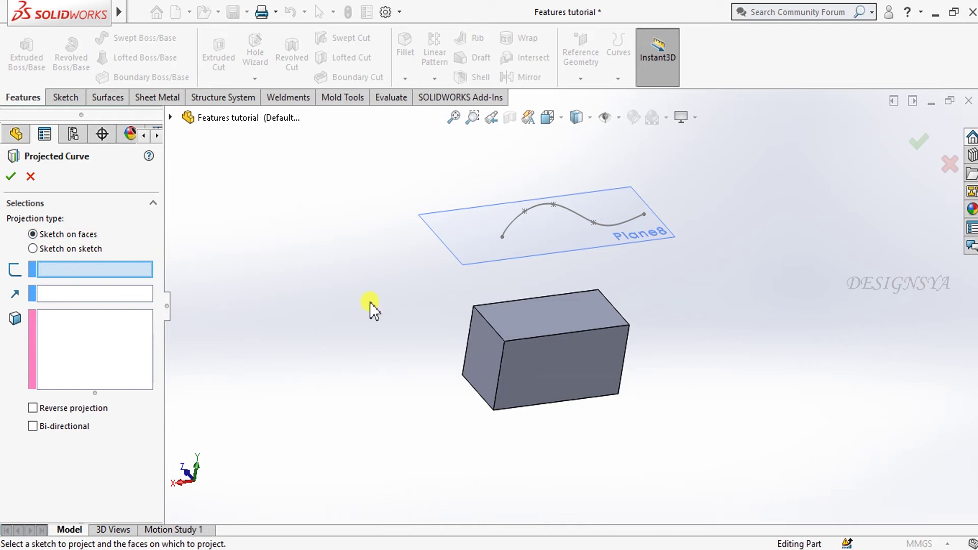
{"action": "left_click", "coordinate": [541, 206]}
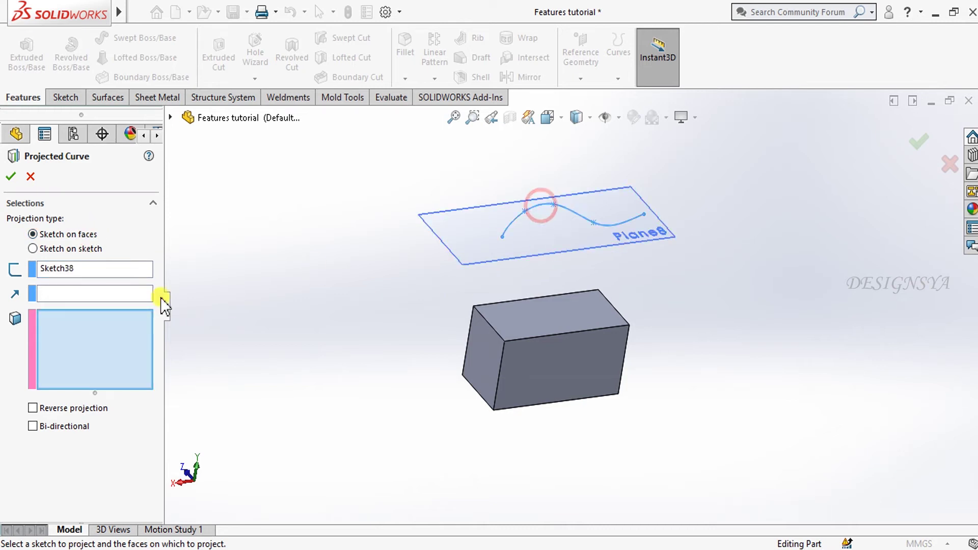
{"action": "left_click", "coordinate": [543, 320]}
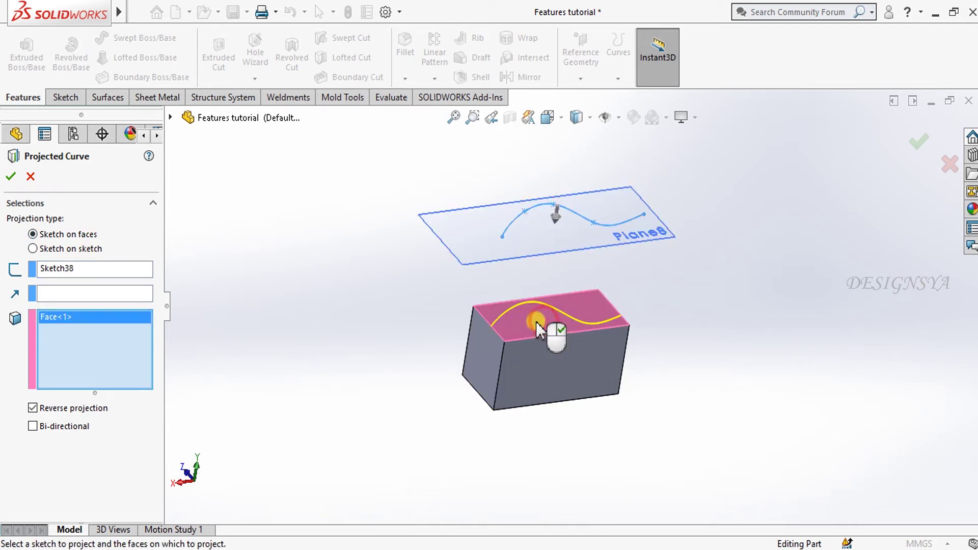
- Add the block's two end faces and underside to the projection, create the curve, and inspect it around the block
{"action": "left_click", "coordinate": [477, 358]}
{"action": "middle_click_drag", "start_coordinate": [546, 415], "coordinate": [594, 377]}
{"action": "left_click", "coordinate": [546, 384]}
{"action": "left_click", "coordinate": [587, 377]}
{"action": "middle_click_drag", "start_coordinate": [493, 362], "coordinate": [417, 523]}
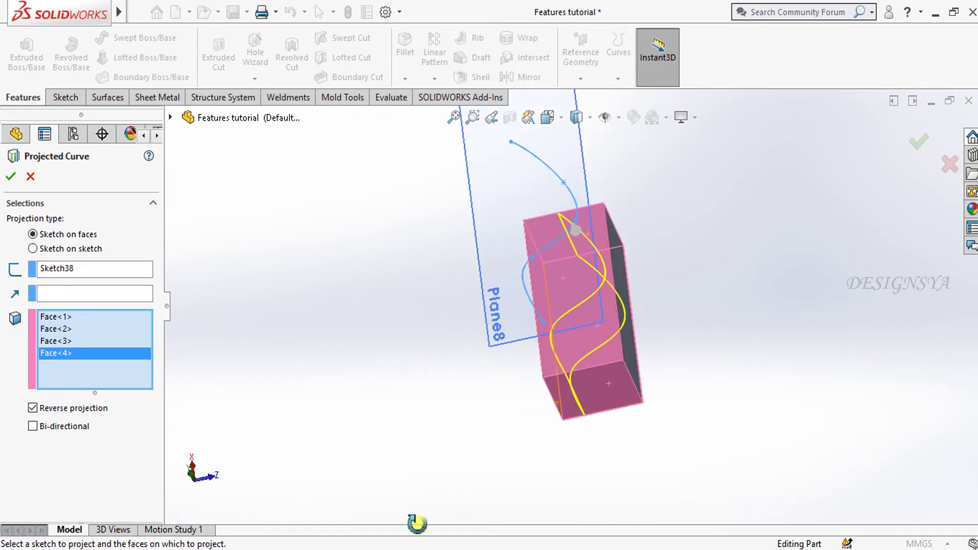
{"action": "left_click", "coordinate": [915, 144]}
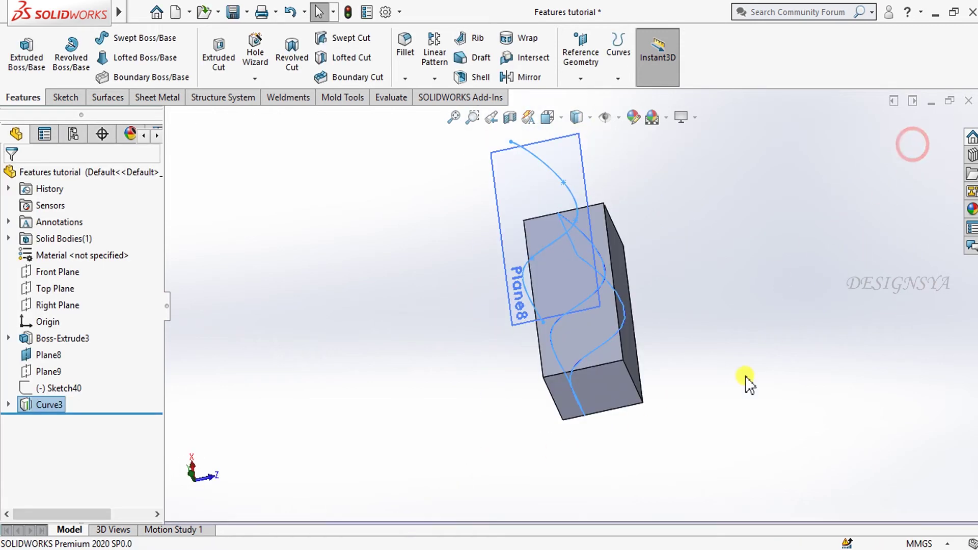
{"action": "middle_click_drag", "start_coordinate": [733, 382], "coordinate": [626, 335]}
{"action": "left_click", "coordinate": [616, 280]}
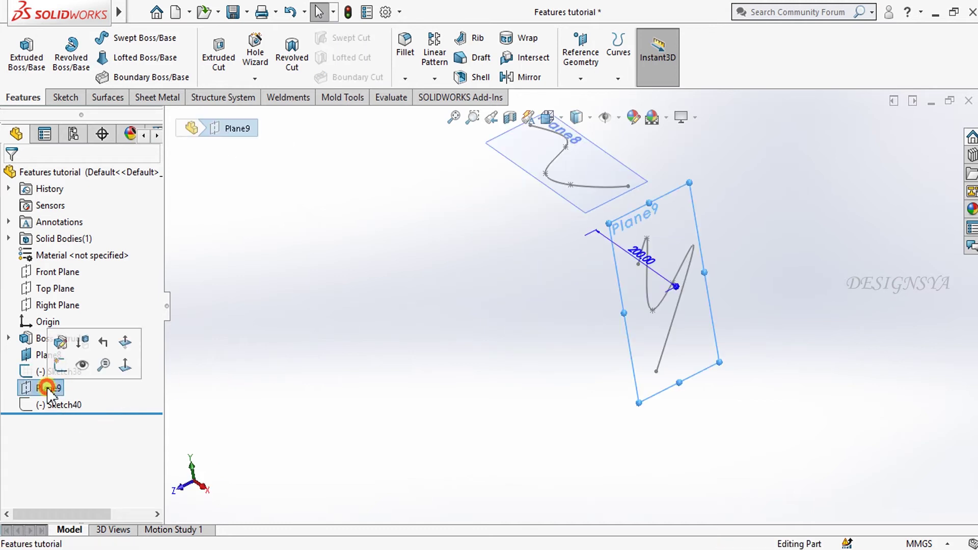
- Show Plane9 and view its spline sketch together with the one on Plane8
{"action": "left_click", "coordinate": [81, 364]}
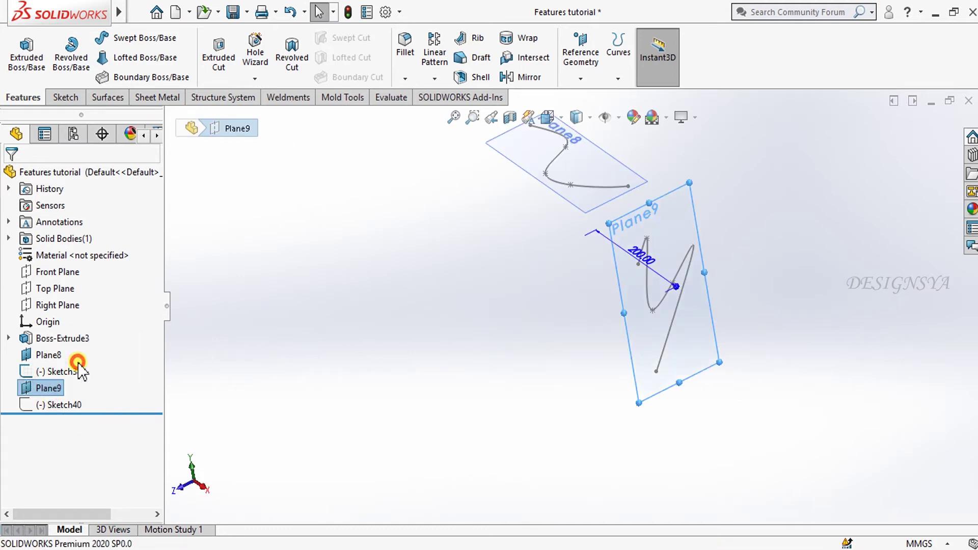
{"action": "left_click", "coordinate": [276, 383]}
{"action": "mouse_move", "coordinate": [389, 396]}
{"action": "middle_mouse_down"}
{"action": "mouse_move", "coordinate": [417, 362]}
{"action": "mouse_move", "coordinate": [431, 400]}
{"action": "middle_mouse_up"}
{"action": "mouse_move", "coordinate": [548, 346]}
{"action": "middle_mouse_down"}
{"action": "mouse_move", "coordinate": [469, 430]}
{"action": "mouse_move", "coordinate": [524, 397]}
{"action": "middle_mouse_up"}
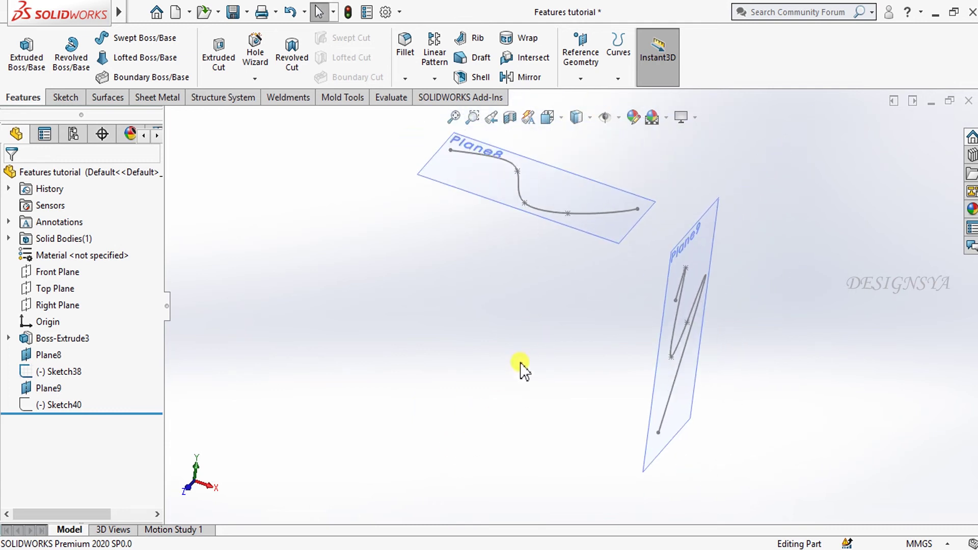
{"action": "left_click", "coordinate": [458, 119]}
{"action": "left_click", "coordinate": [464, 327]}
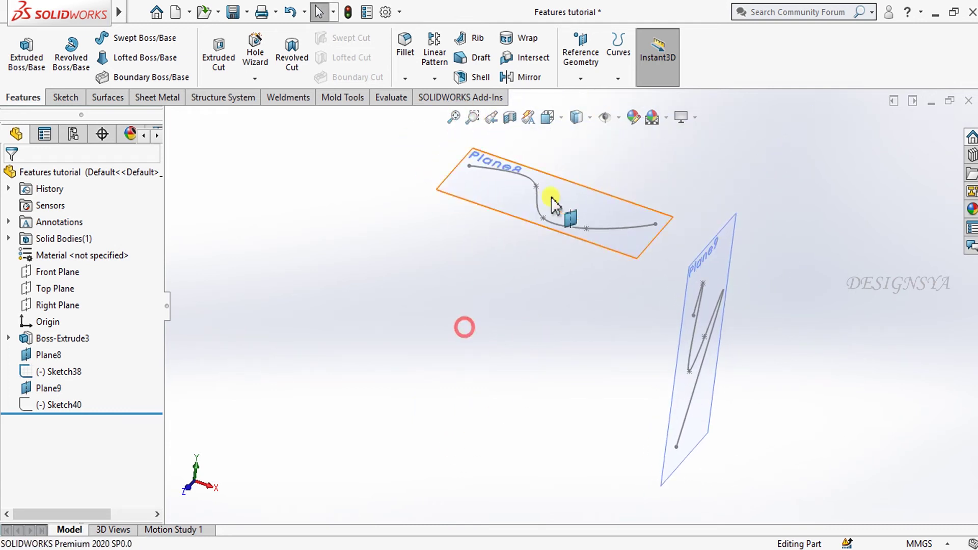
{"action": "middle_click_drag", "start_coordinate": [514, 286], "coordinate": [496, 289]}
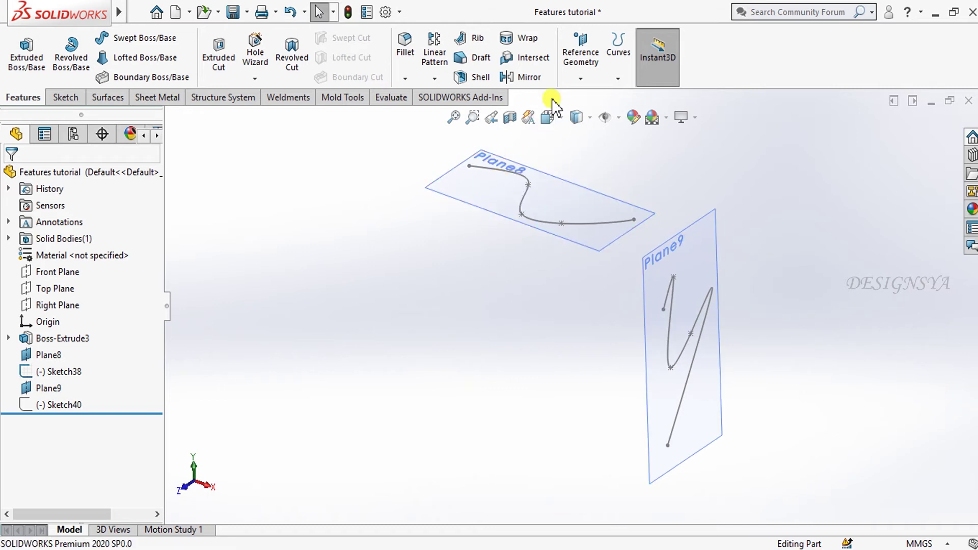
- Create a Sketch on sketch projected curve from the spline sketches on Plane9 and Plane8, and inspect it from several angles
{"action": "left_click", "coordinate": [614, 79]}
{"action": "left_click", "coordinate": [622, 121]}
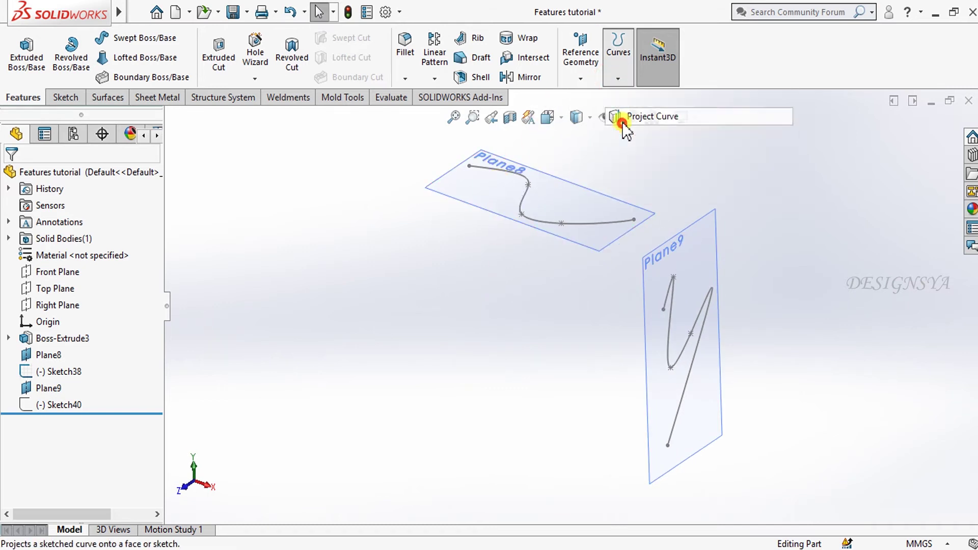
{"action": "left_click", "coordinate": [71, 249]}
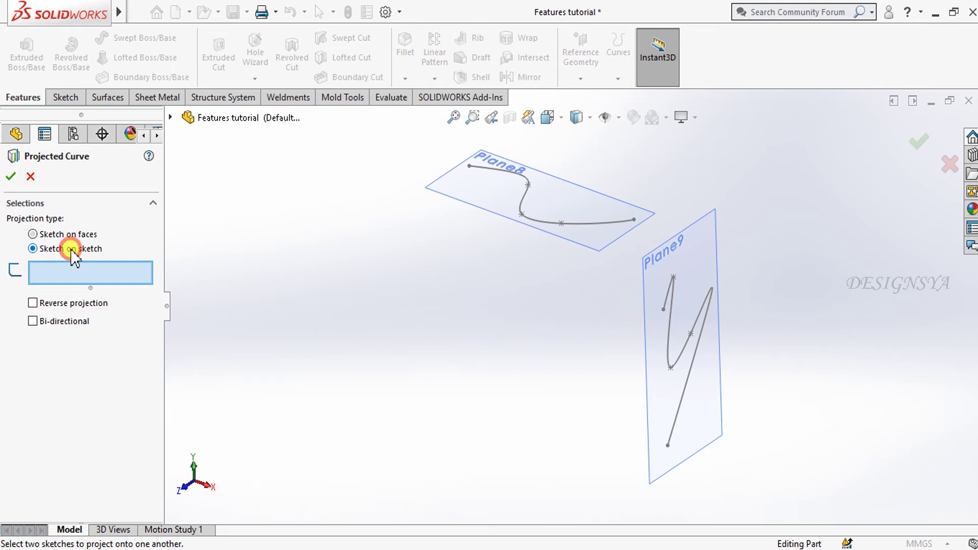
{"action": "left_click", "coordinate": [672, 282]}
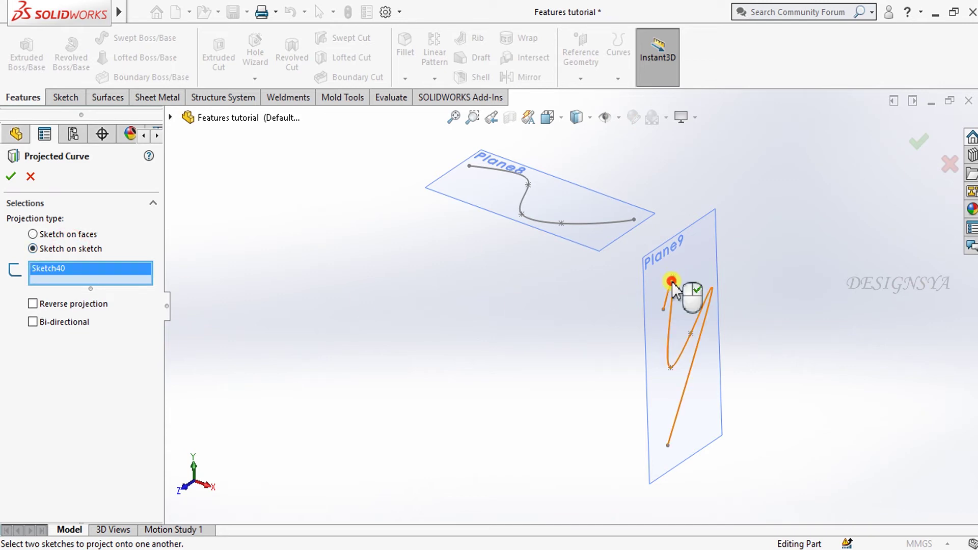
{"action": "left_click", "coordinate": [622, 221]}
{"action": "mouse_move", "coordinate": [622, 221]}
{"action": "middle_mouse_down"}
{"action": "mouse_move", "coordinate": [487, 371]}
{"action": "mouse_move", "coordinate": [404, 331]}
{"action": "mouse_move", "coordinate": [330, 382]}
{"action": "mouse_move", "coordinate": [332, 487]}
{"action": "mouse_move", "coordinate": [408, 295]}
{"action": "mouse_move", "coordinate": [428, 440]}
{"action": "middle_mouse_up"}
{"action": "middle_click_drag", "start_coordinate": [499, 331], "coordinate": [500, 376]}
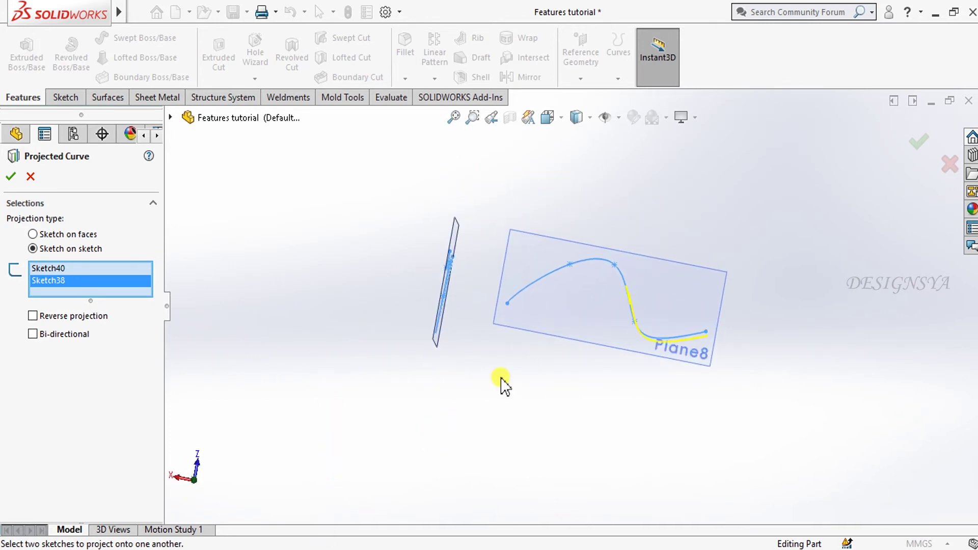
{"action": "middle_click_drag", "start_coordinate": [520, 448], "coordinate": [79, 336]}
{"action": "left_click", "coordinate": [11, 177]}
{"action": "left_click", "coordinate": [739, 390]}
{"action": "middle_click_drag", "start_coordinate": [739, 390], "coordinate": [638, 326]}
{"action": "middle_click_drag", "start_coordinate": [601, 394], "coordinate": [627, 266]}
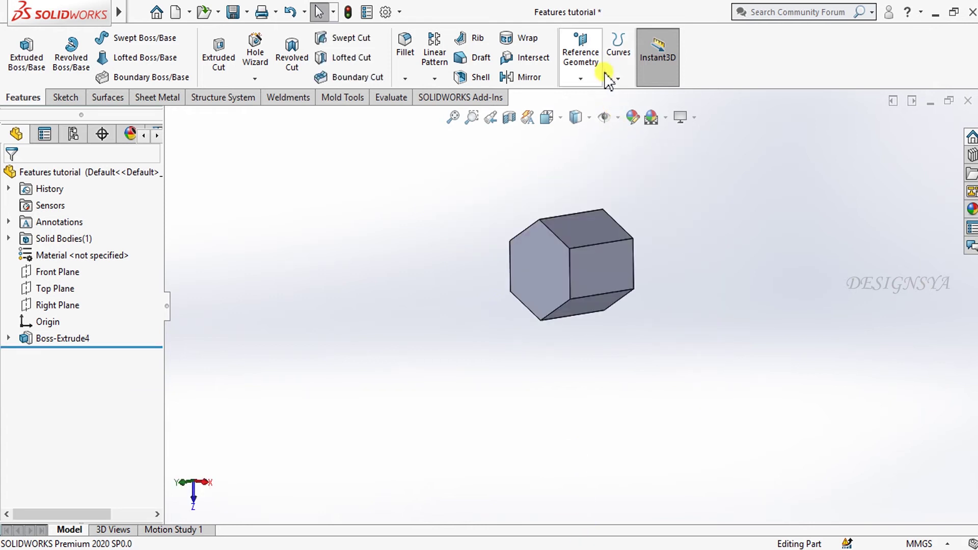
- Start a Composite Curve on the hexagonal prism from two adjacent edges of one end face and the connecting lengthwise edge
{"action": "left_click", "coordinate": [617, 79]}
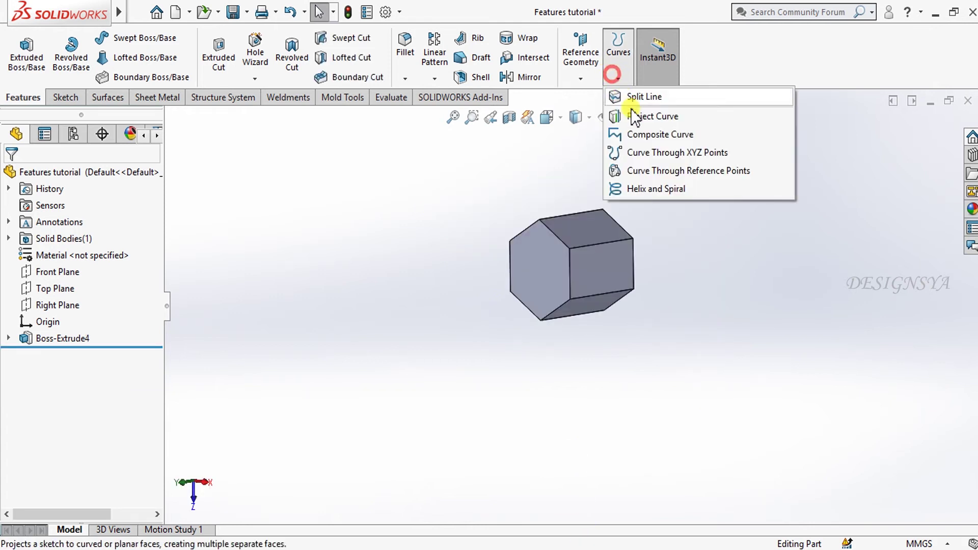
{"action": "left_click", "coordinate": [646, 132]}
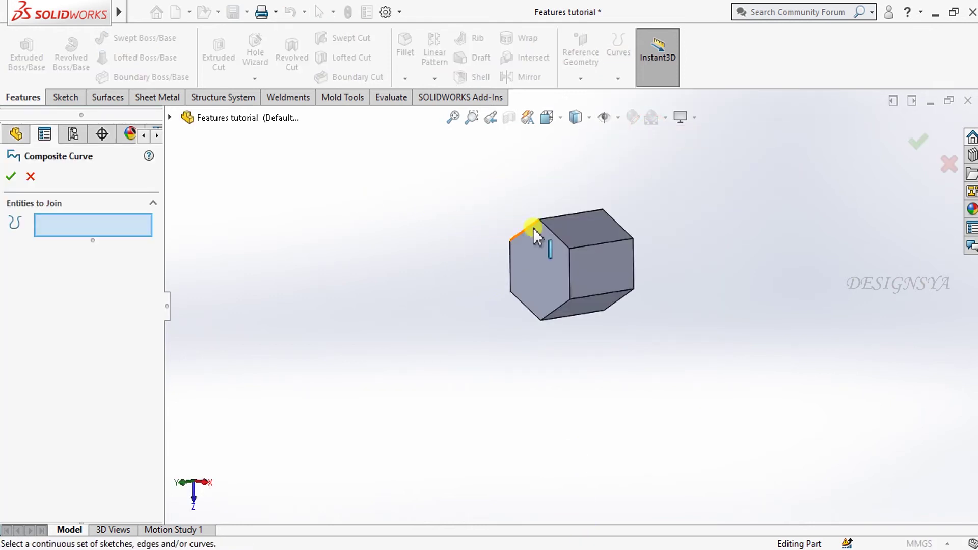
{"action": "left_click", "coordinate": [551, 231]}
{"action": "scroll", "coordinate": [583, 260], "scroll_direction": "down", "scroll_amount": 3}
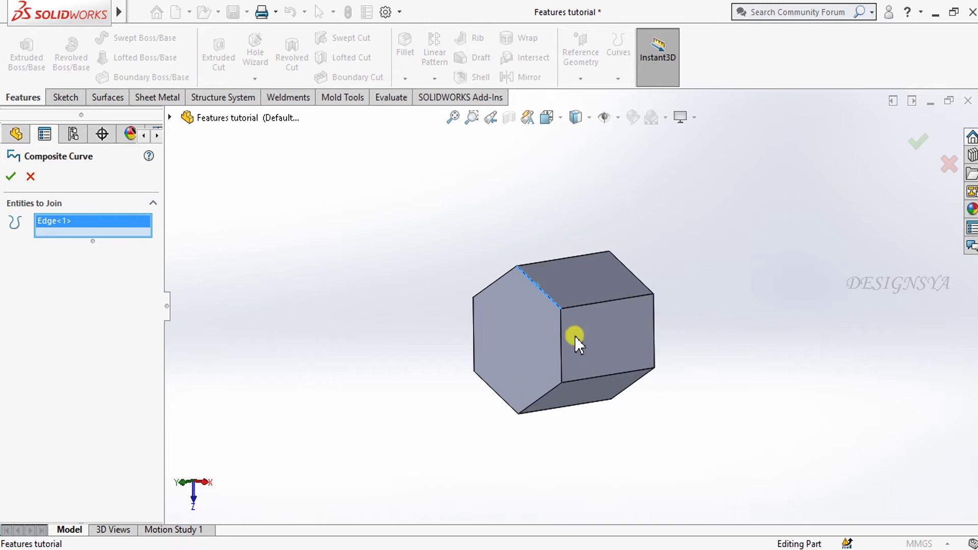
{"action": "left_click", "coordinate": [562, 349]}
{"action": "left_click", "coordinate": [579, 383]}
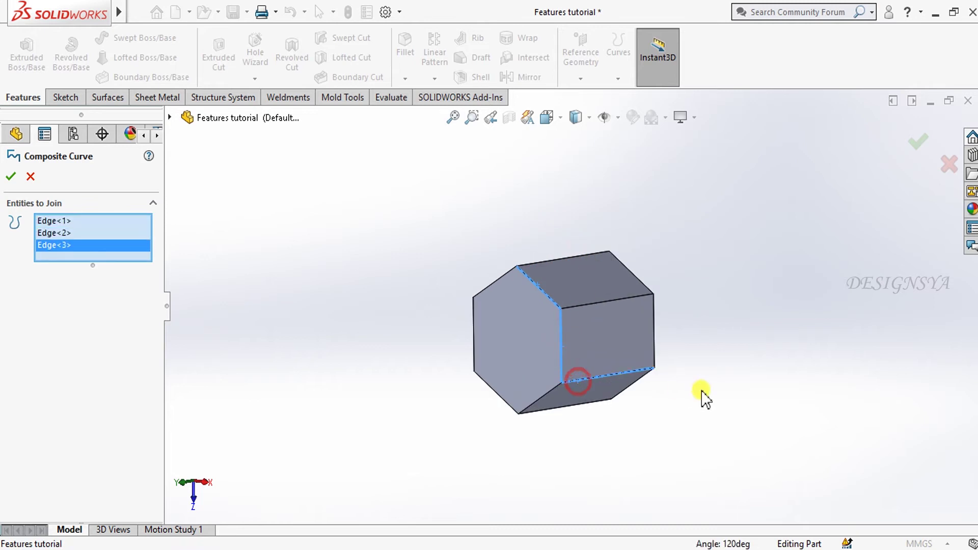
- Add two adjacent edges of the opposite end face and the closing lengthwise edge, create the composite curve, and inspect it
{"action": "middle_click_drag", "start_coordinate": [701, 395], "coordinate": [630, 423]}
{"action": "left_click", "coordinate": [598, 321]}
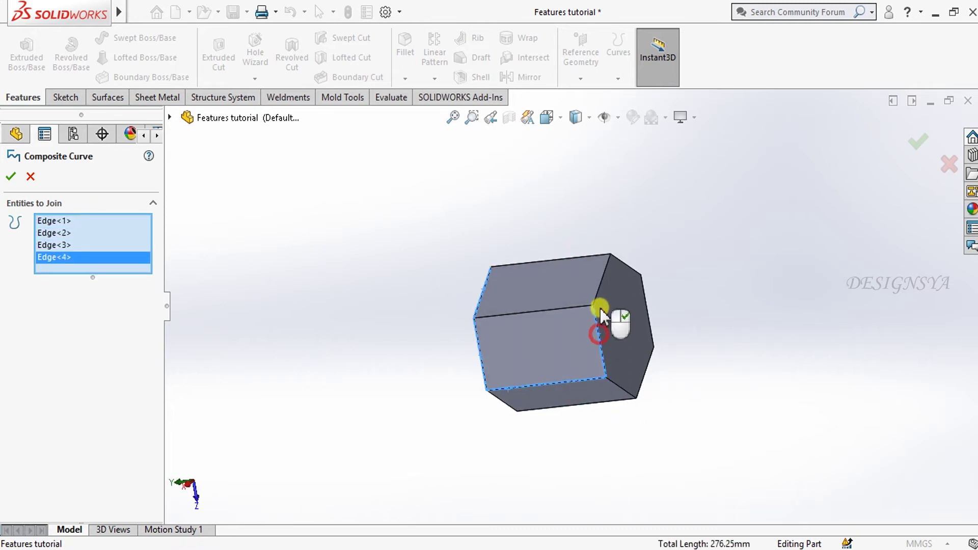
{"action": "left_click", "coordinate": [603, 286]}
{"action": "middle_click_drag", "start_coordinate": [602, 286], "coordinate": [561, 316]}
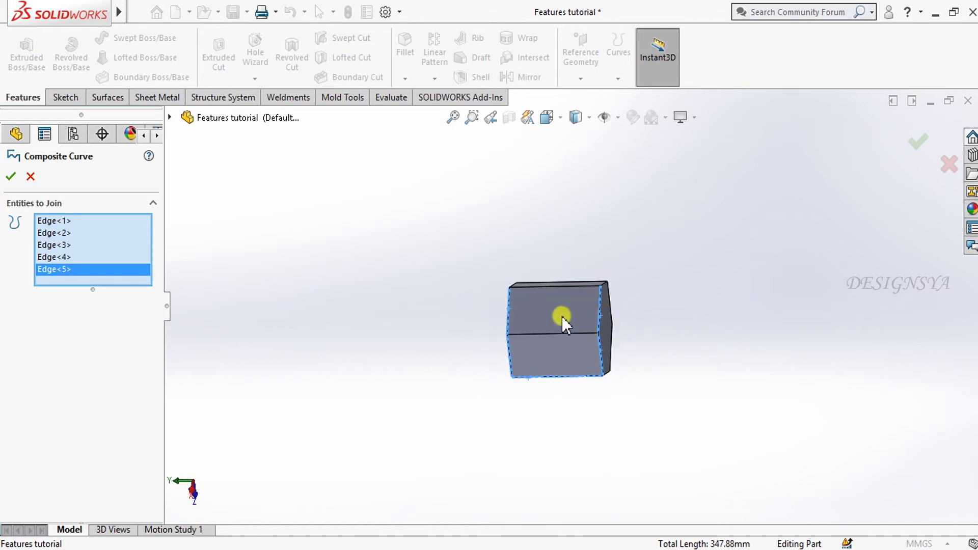
{"action": "left_click", "coordinate": [552, 288]}
{"action": "left_click", "coordinate": [924, 133]}
{"action": "middle_click_drag", "start_coordinate": [829, 295], "coordinate": [559, 252]}
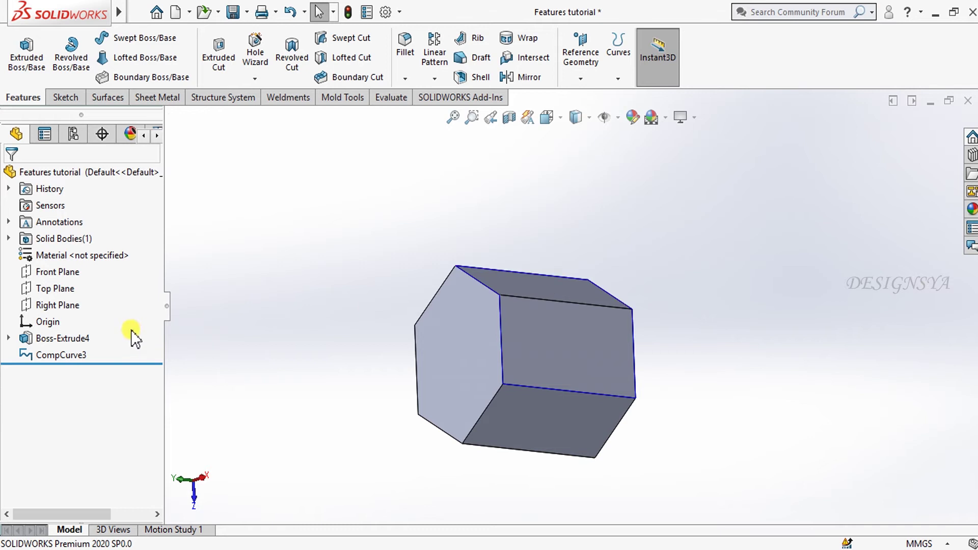
{"action": "left_click", "coordinate": [60, 356]}
{"action": "middle_click_drag", "start_coordinate": [268, 257], "coordinate": [362, 305]}
{"action": "left_click", "coordinate": [325, 351]}
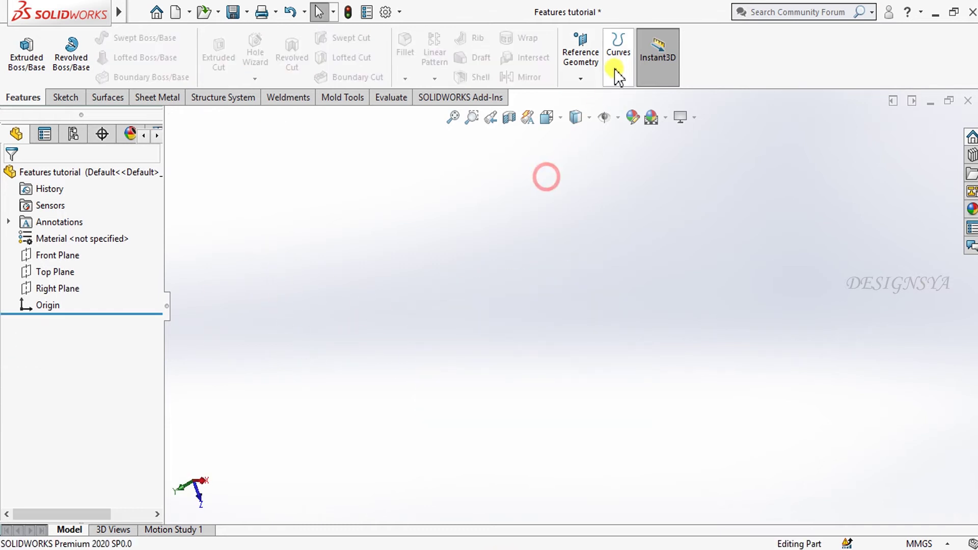
- Start a Curve Through XYZ Points and add two points to its table, both at 0, 0, 0 mm
{"action": "left_click", "coordinate": [617, 67]}
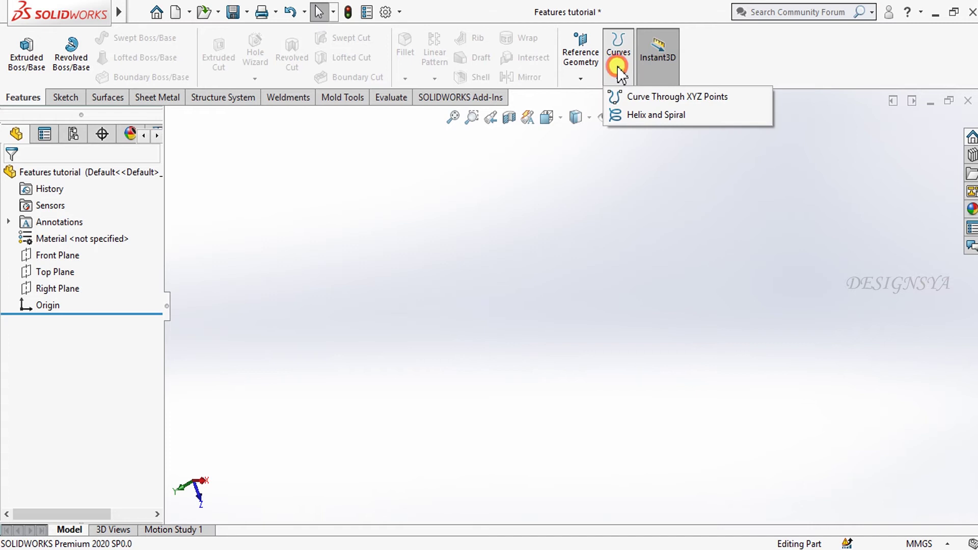
{"action": "left_click", "coordinate": [646, 97]}
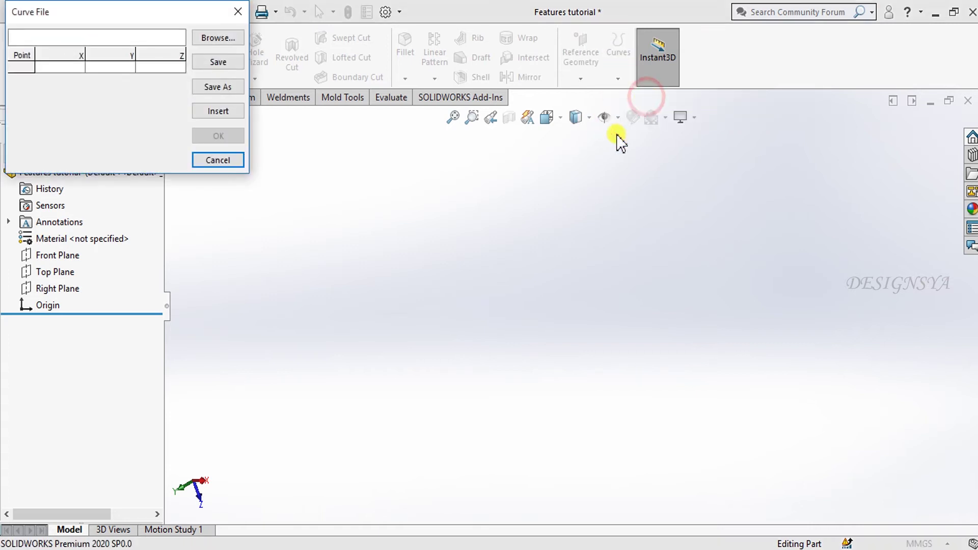
{"action": "left_click", "coordinate": [17, 62]}
{"action": "double_click", "coordinate": [29, 64]}
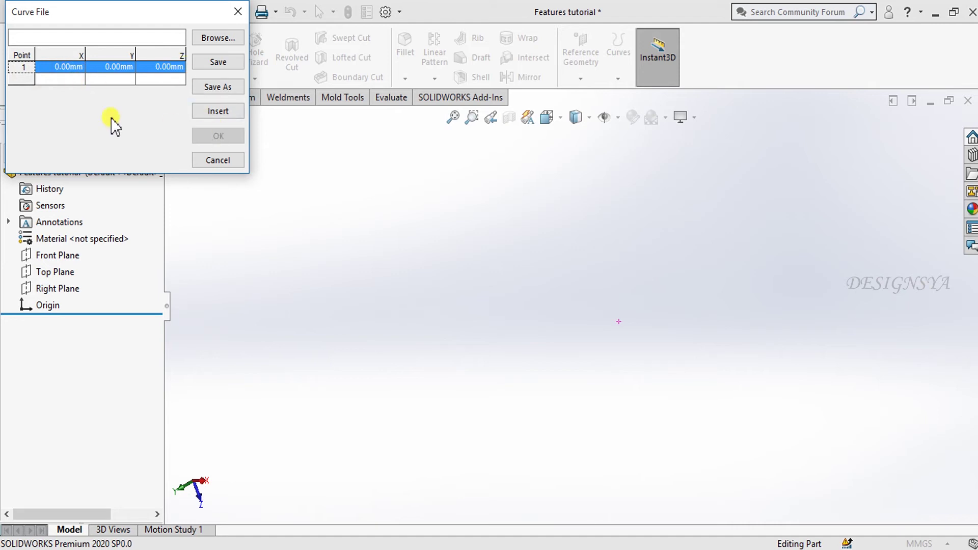
{"action": "double_click", "coordinate": [24, 80]}
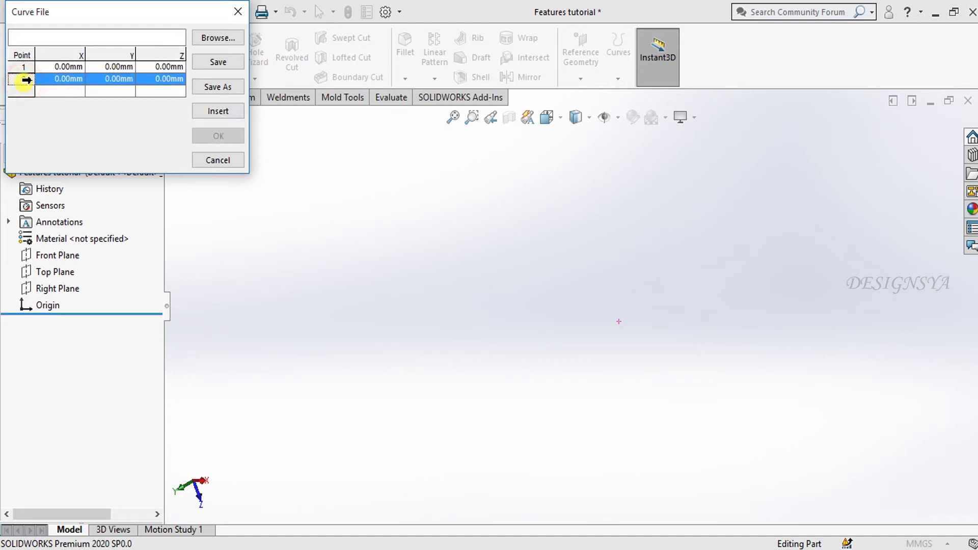
- Set point 2 of the XYZ curve to X 50 mm and Y 100 mm
{"action": "left_click", "coordinate": [57, 79]}
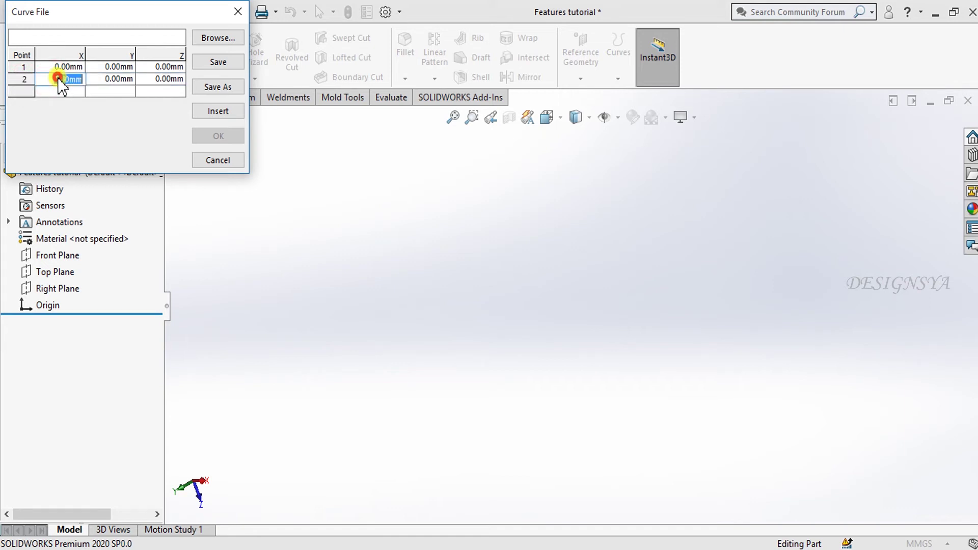
{"action": "type", "text": "5"}
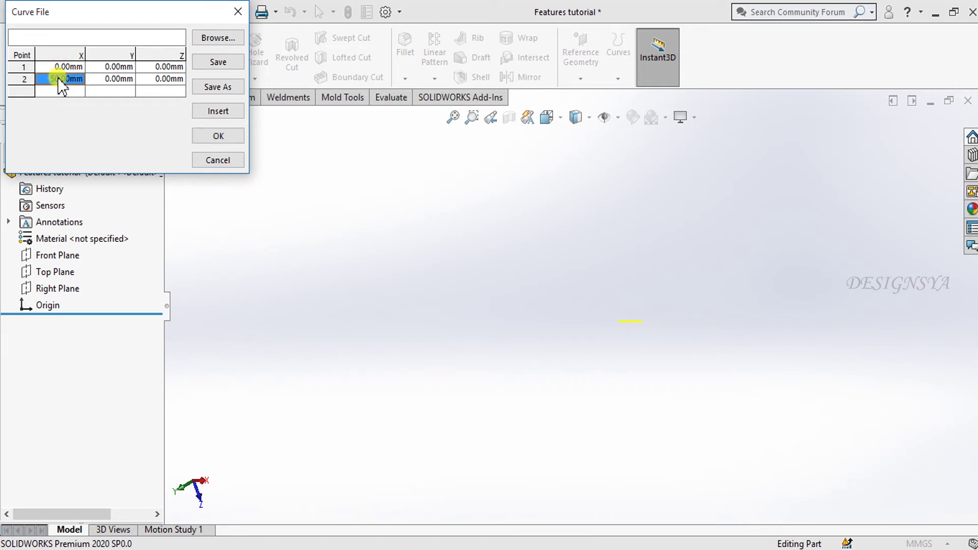
{"action": "left_click", "coordinate": [121, 67]}
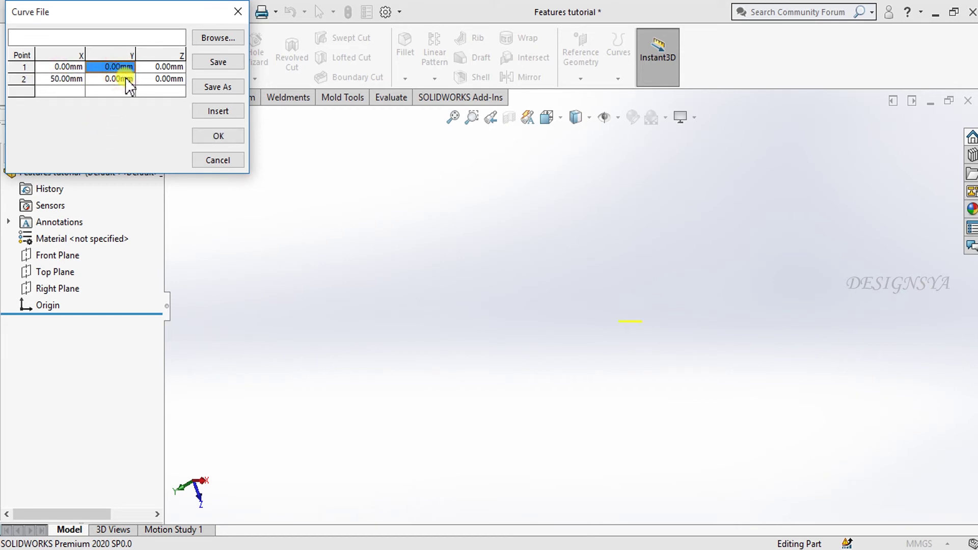
{"action": "left_click", "coordinate": [126, 77]}
{"action": "type", "text": "100"}
{"action": "left_click", "coordinate": [127, 80]}
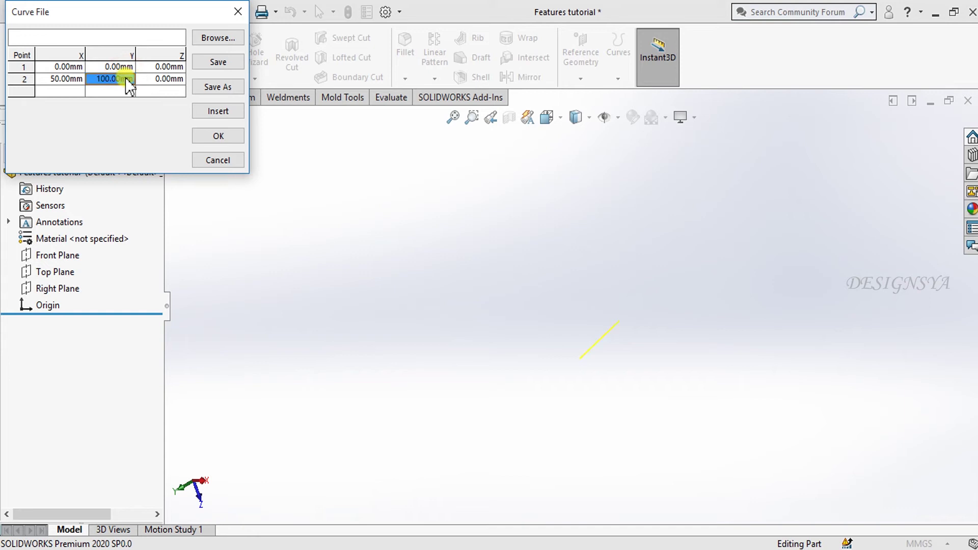
- Add a third curve point at X 200 mm, Y 100 mm, Z 0 mm and check the preview
{"action": "left_click", "coordinate": [18, 91]}
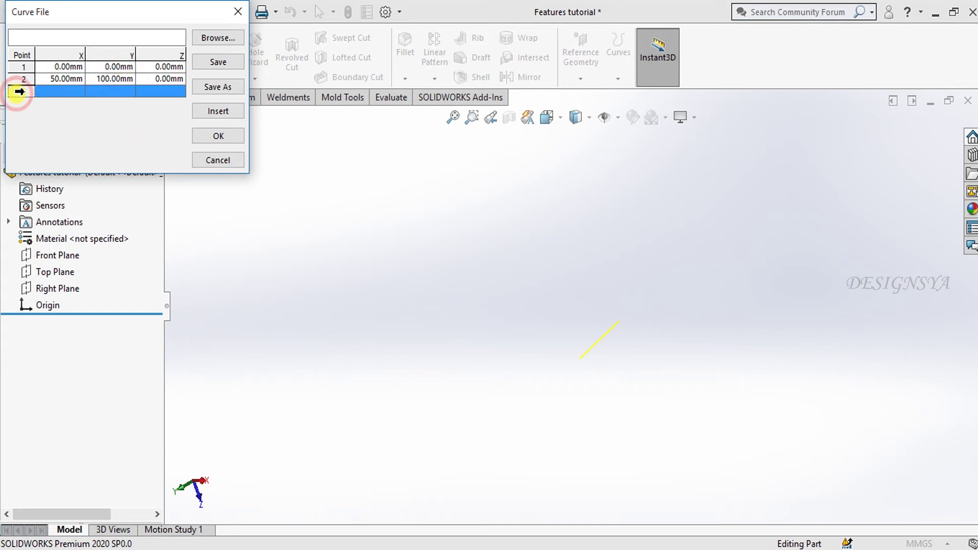
{"action": "left_click", "coordinate": [41, 93]}
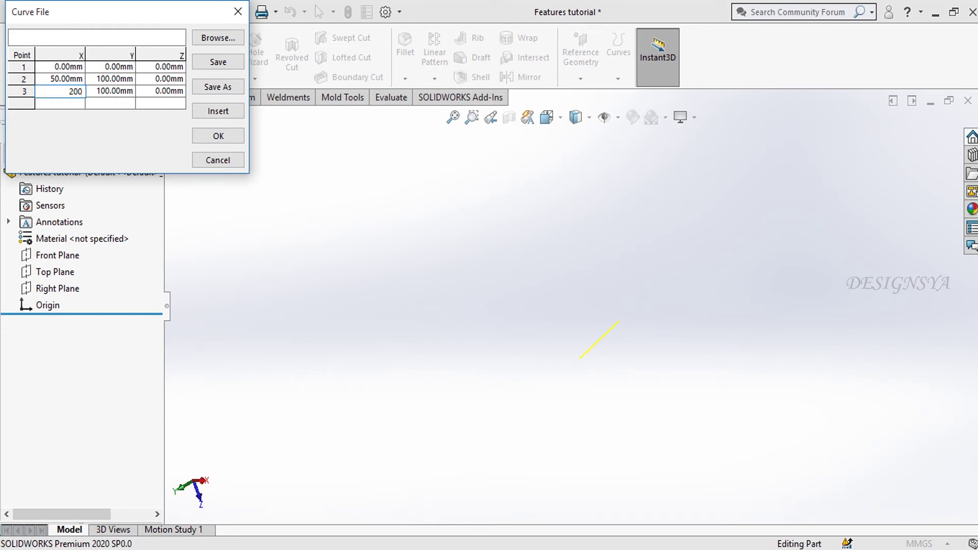
{"action": "left_click", "coordinate": [75, 104]}
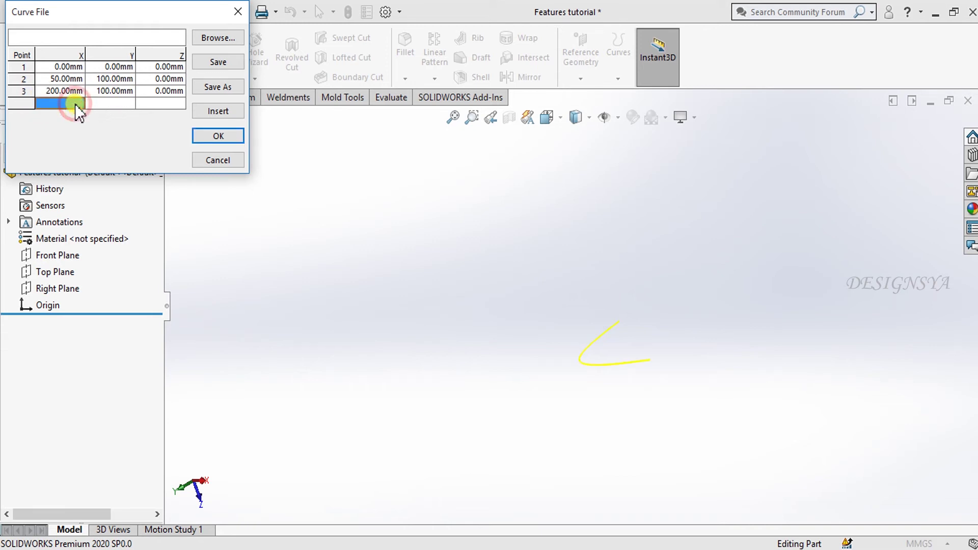
{"action": "middle_click_drag", "start_coordinate": [429, 346], "coordinate": [463, 383]}
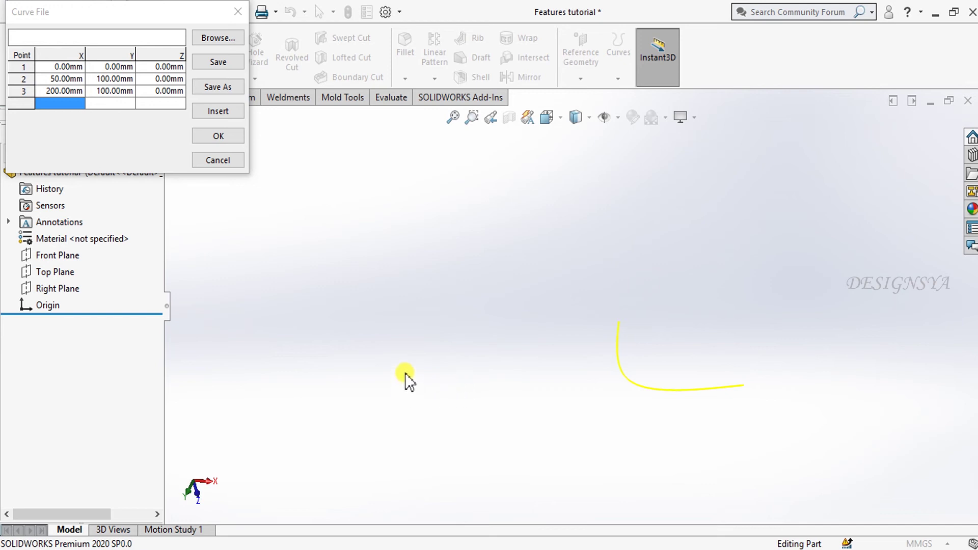
- Add a fourth curve point with X 300 mm and Y 200 mm
{"action": "left_click", "coordinate": [73, 101]}
{"action": "type", "text": "3"}
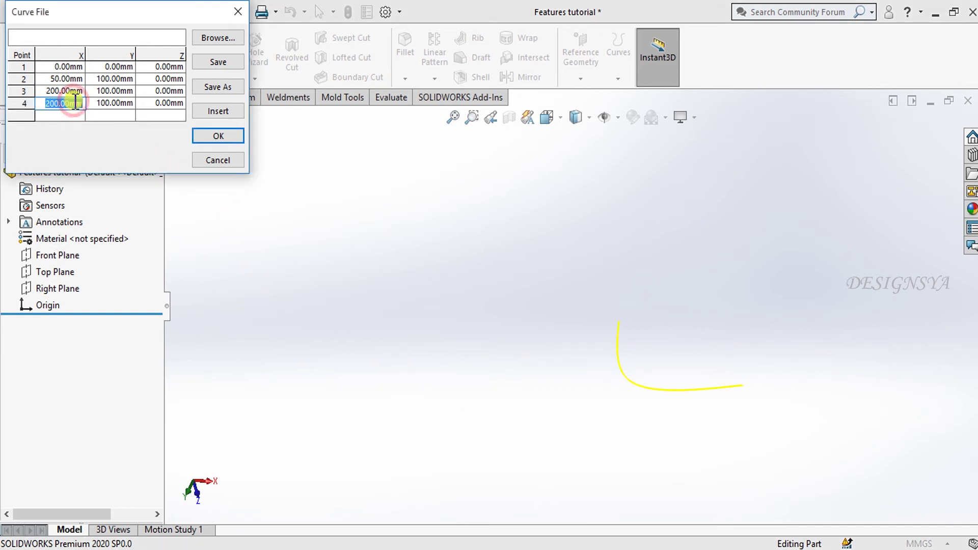
{"action": "type", "text": "00"}
{"action": "left_click", "coordinate": [115, 104]}
{"action": "left_click", "coordinate": [117, 105]}
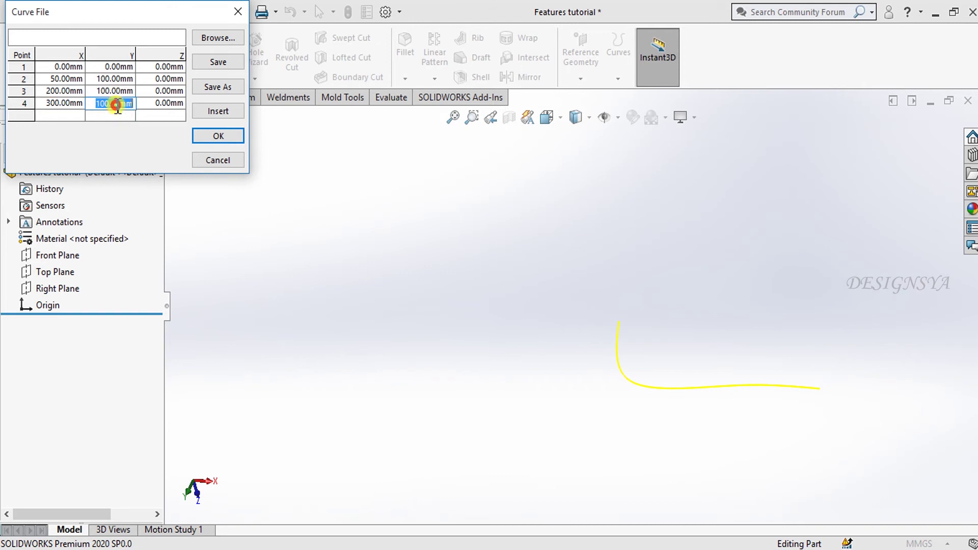
{"action": "type", "text": "200"}
{"action": "key", "text": "Return"}
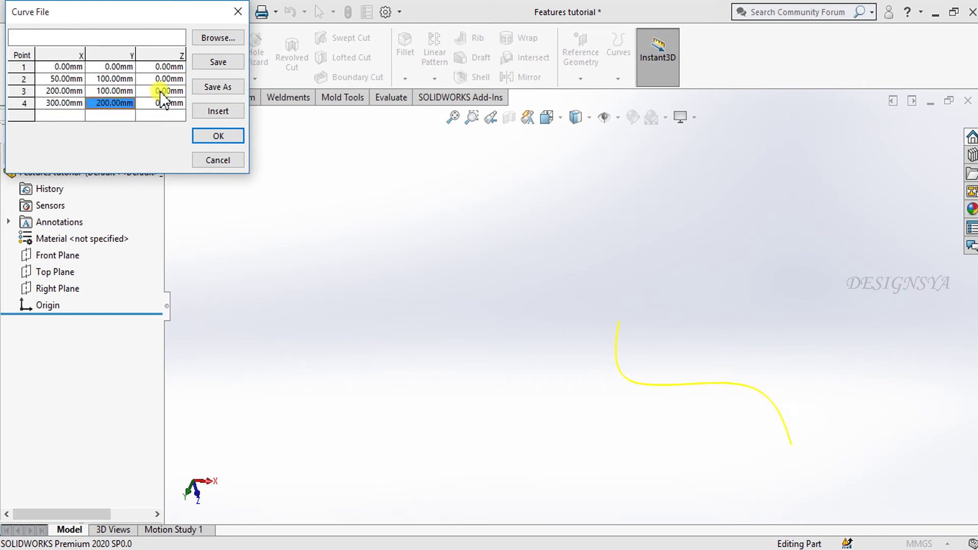
- Set point 4's Z to 100 mm and create the curve through the XYZ points
{"action": "left_click", "coordinate": [171, 104]}
{"action": "left_click", "coordinate": [171, 103]}
{"action": "type", "text": "10"}
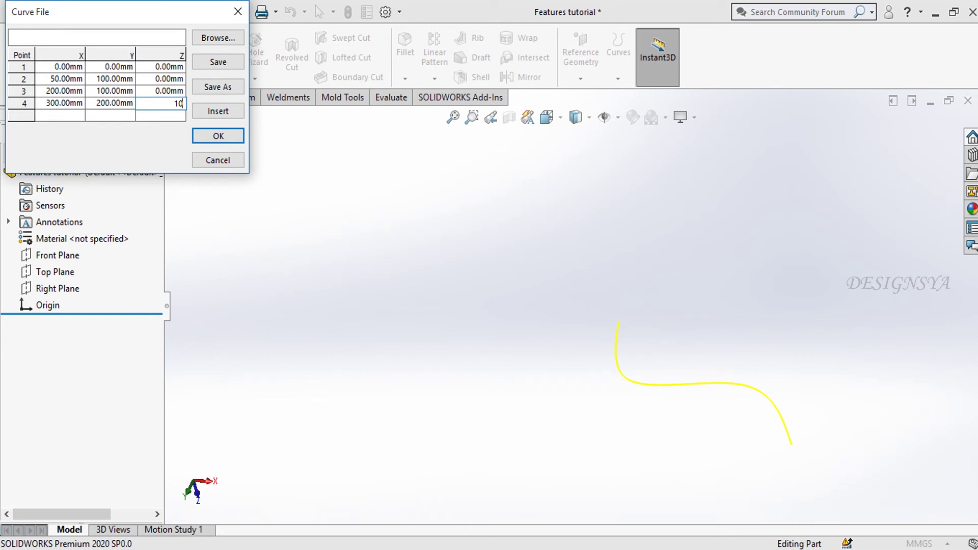
{"action": "type", "text": "0"}
{"action": "key", "text": "Return"}
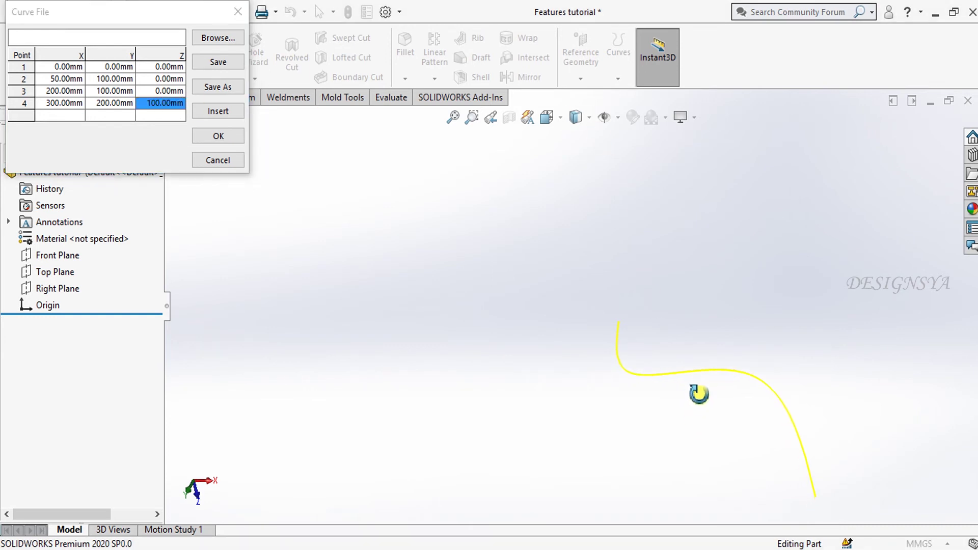
{"action": "left_click", "coordinate": [218, 134]}
{"action": "left_click", "coordinate": [506, 344]}
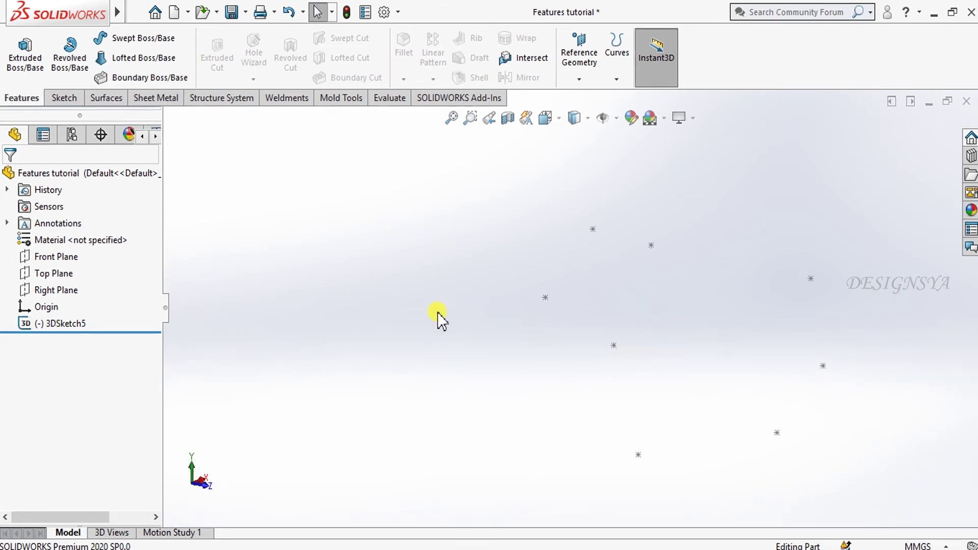
- Start a Curve Through Reference Points and pick Point1 to Point5 of 3DSketch5 in order
{"action": "left_click", "coordinate": [614, 78]}
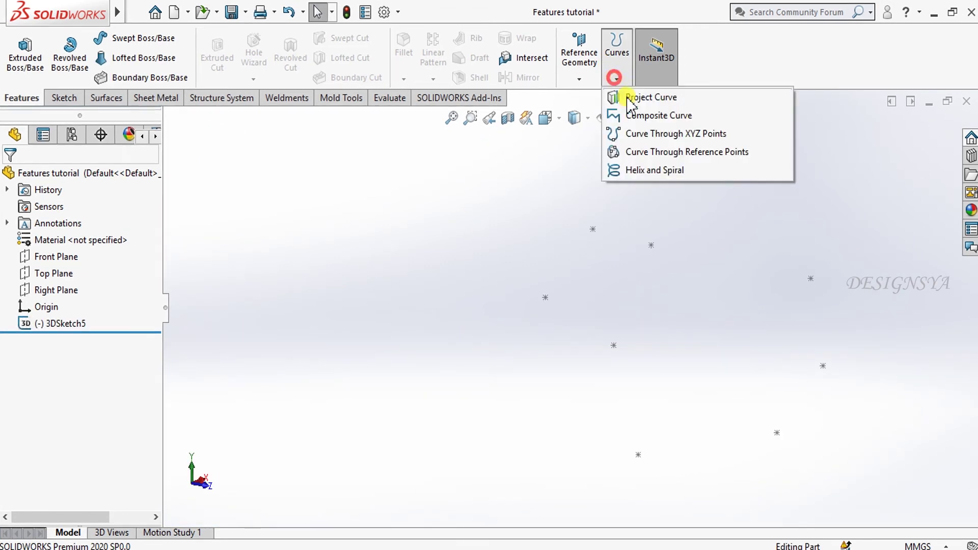
{"action": "left_click", "coordinate": [652, 152]}
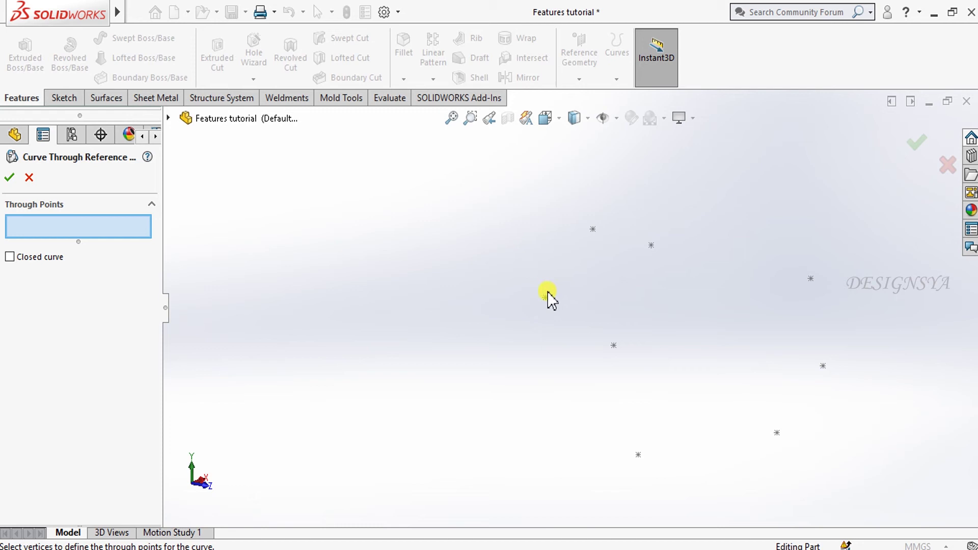
{"action": "left_click", "coordinate": [545, 297]}
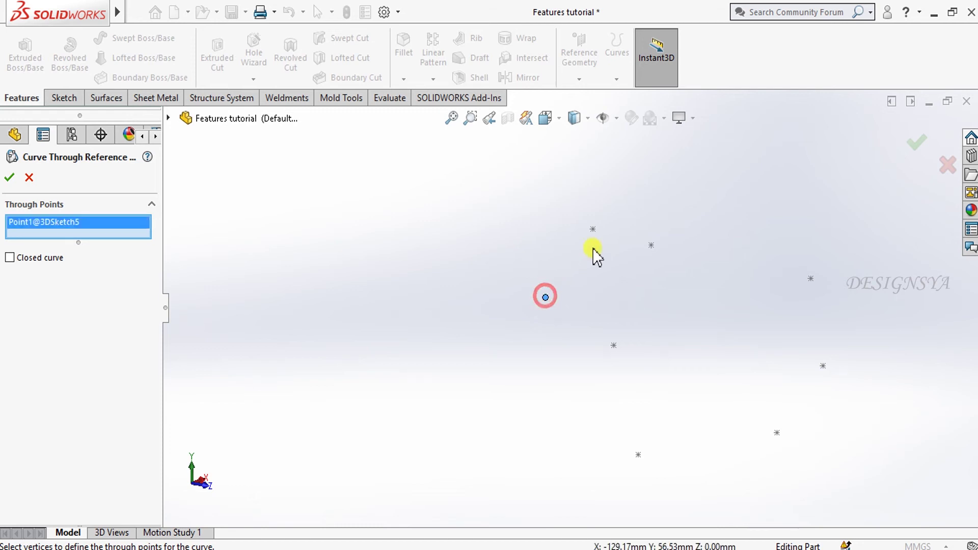
{"action": "left_click", "coordinate": [593, 229]}
{"action": "left_click", "coordinate": [651, 245]}
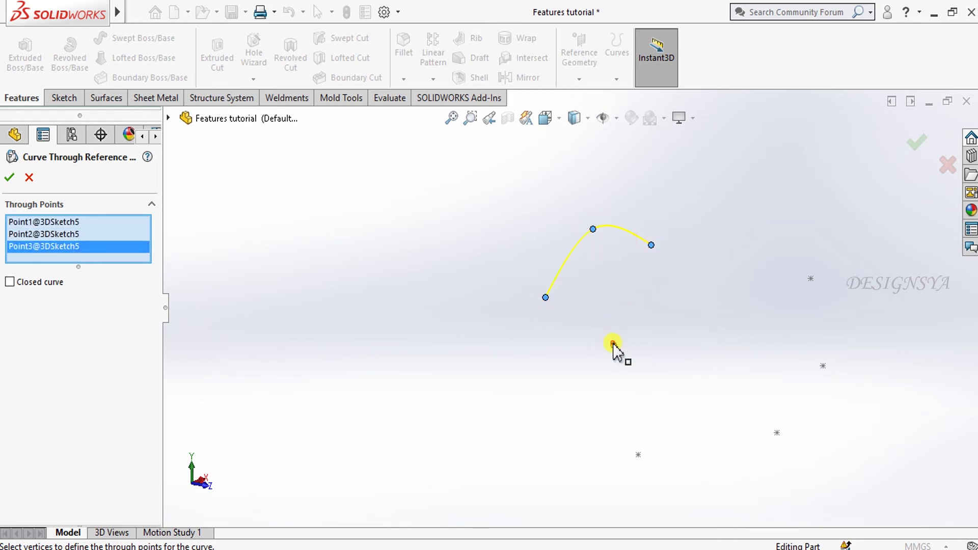
{"action": "left_click", "coordinate": [613, 344]}
{"action": "left_click", "coordinate": [637, 457]}
- Add the three remaining sketch points to the curve, create it as an open curve, and inspect it
{"action": "middle_click_drag", "start_coordinate": [652, 469], "coordinate": [701, 446]}
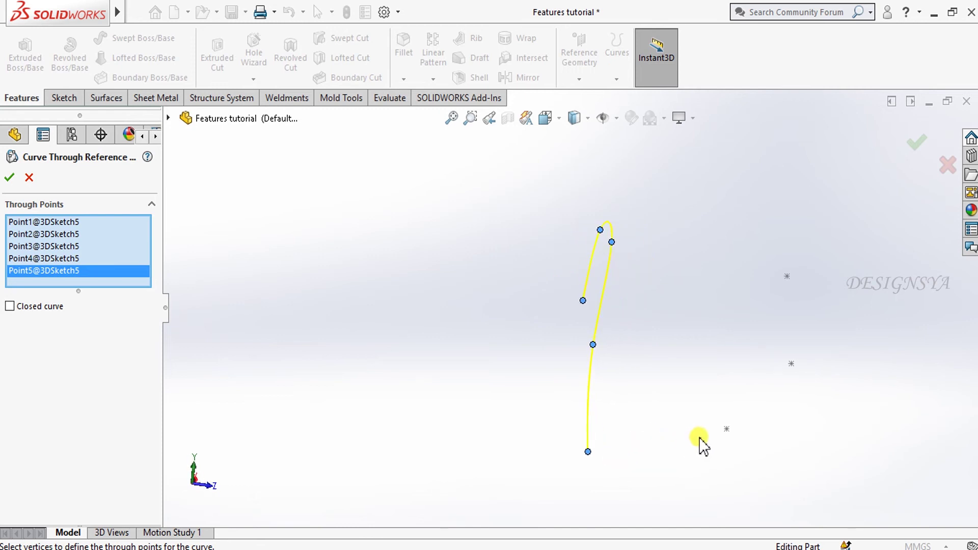
{"action": "left_click", "coordinate": [726, 429]}
{"action": "left_click", "coordinate": [791, 363]}
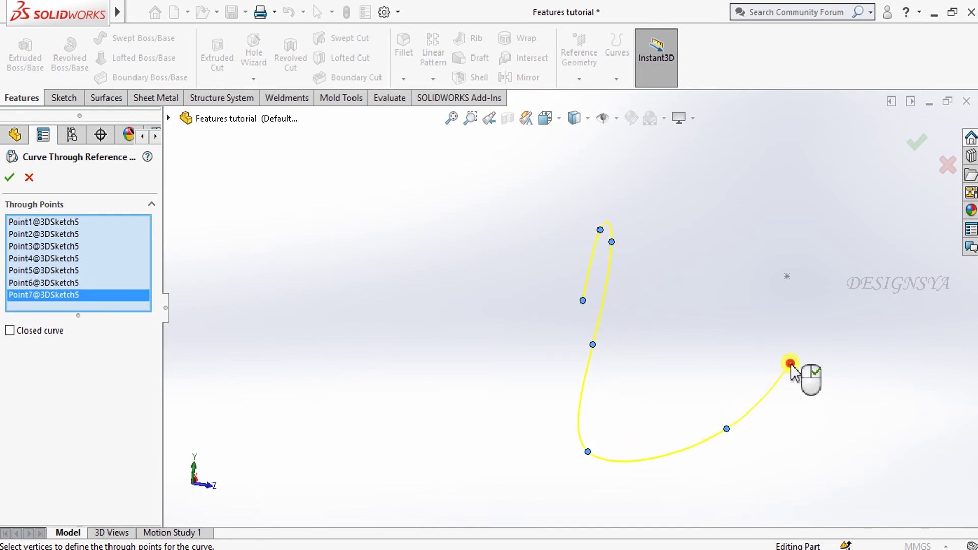
{"action": "left_click", "coordinate": [787, 277]}
{"action": "left_click", "coordinate": [918, 143]}
{"action": "middle_click_drag", "start_coordinate": [793, 237], "coordinate": [557, 355]}
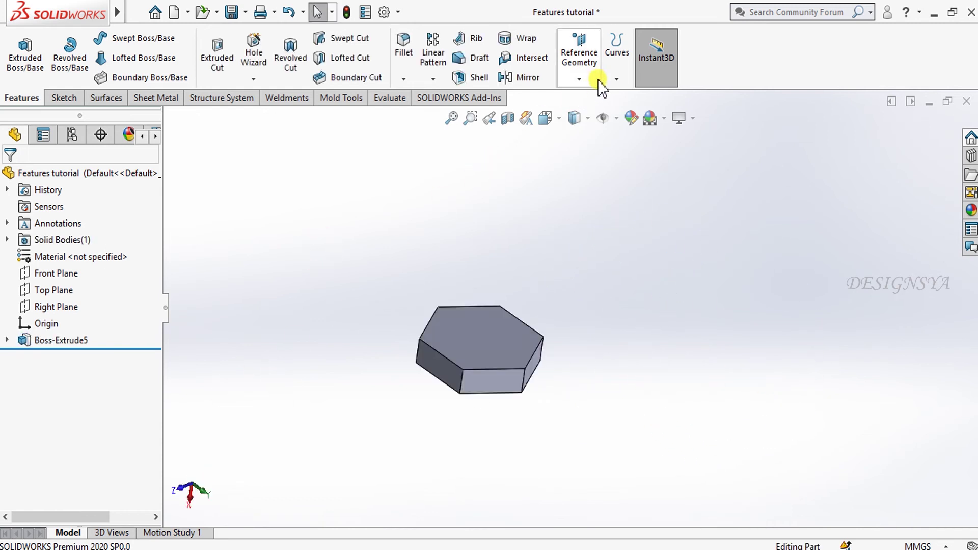
- Start a Helix/Spiral on the hexagonal block's top face, sketching a circle about 30 mm in diameter centred on the origin
{"action": "left_click", "coordinate": [616, 80]}
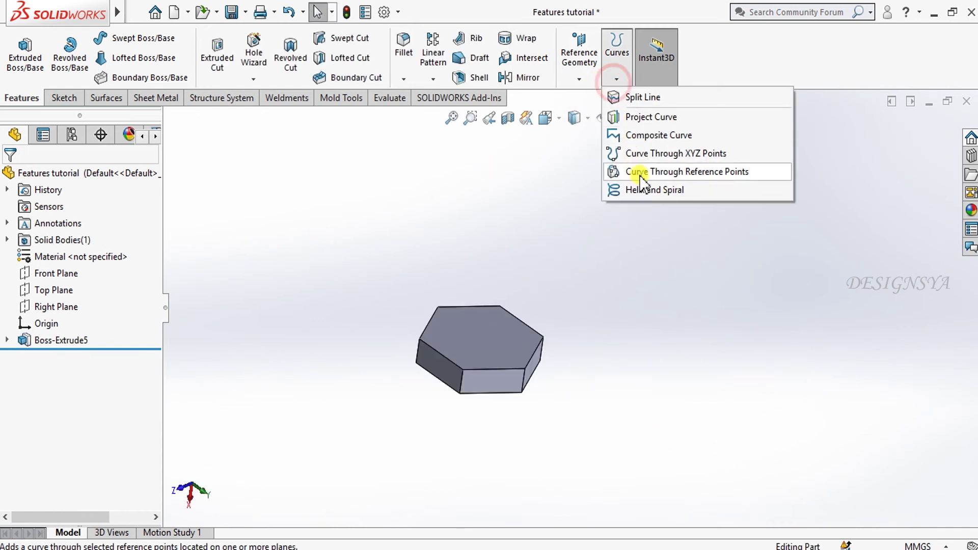
{"action": "left_click", "coordinate": [704, 191]}
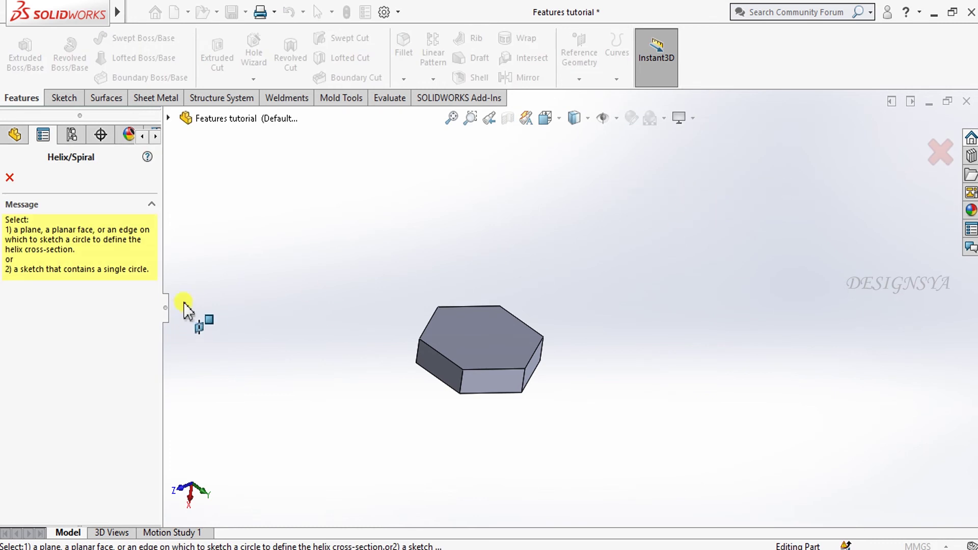
{"action": "left_click", "coordinate": [479, 322]}
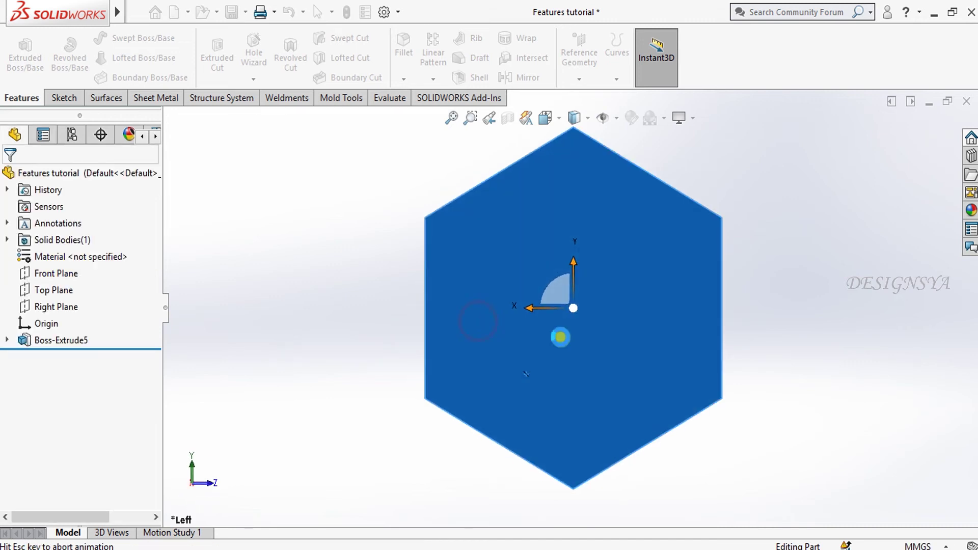
{"action": "left_click", "coordinate": [122, 38]}
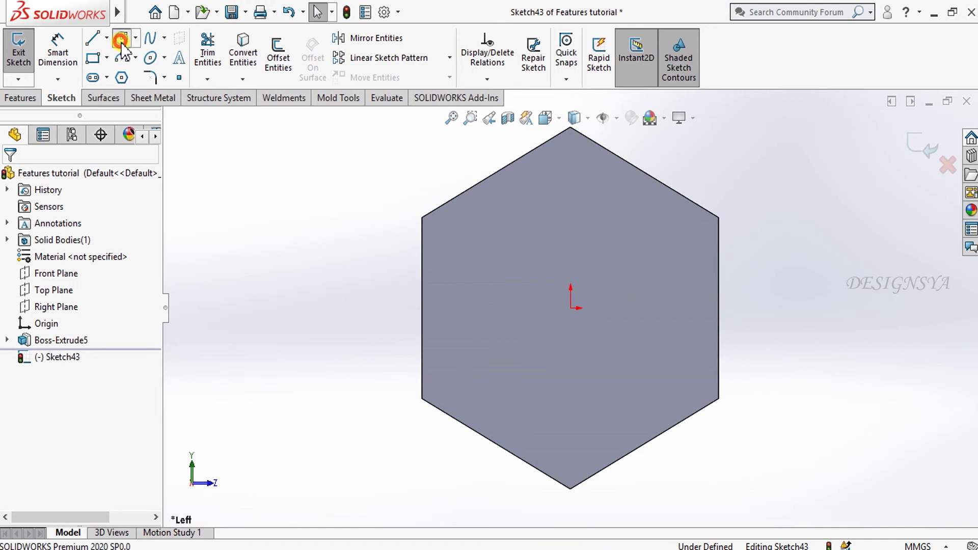
{"action": "left_click", "coordinate": [571, 309]}
{"action": "left_click", "coordinate": [559, 384]}
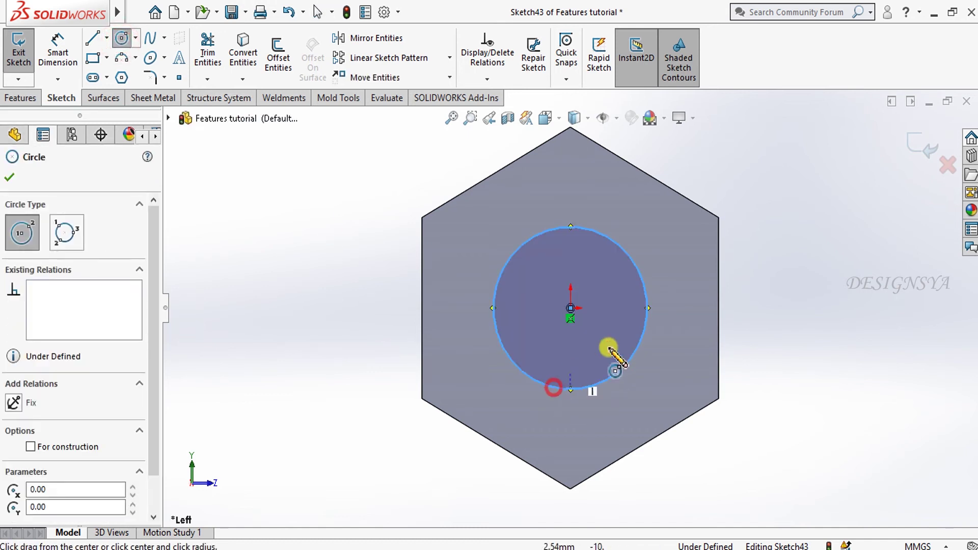
{"action": "left_click", "coordinate": [913, 148]}
- Arrange the helix's start and end callouts so both sit clear of the curve preview
{"action": "mouse_move", "coordinate": [410, 480]}
{"action": "middle_mouse_down"}
{"action": "mouse_move", "coordinate": [446, 335]}
{"action": "mouse_move", "coordinate": [367, 279]}
{"action": "middle_mouse_up"}
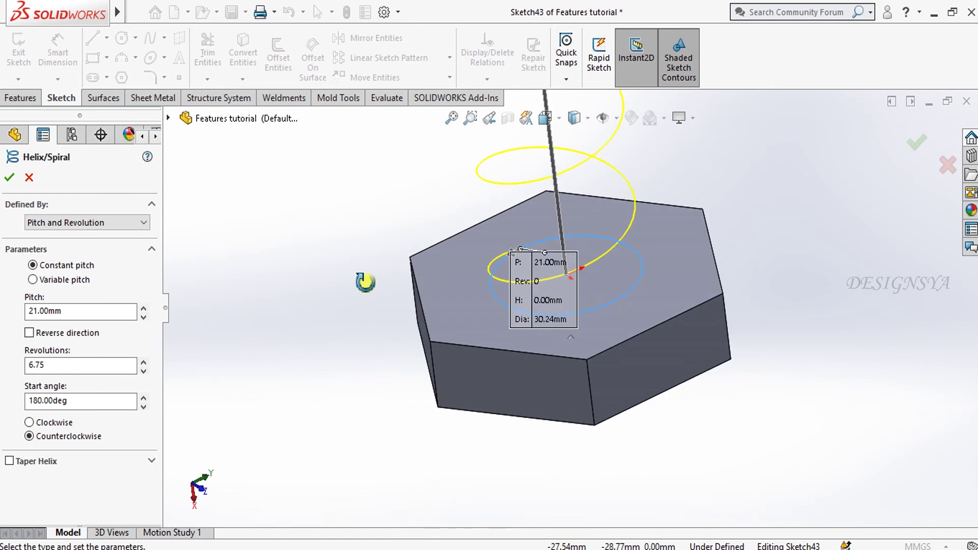
{"action": "left_click", "coordinate": [451, 118]}
{"action": "middle_click_drag", "start_coordinate": [410, 343], "coordinate": [437, 280]}
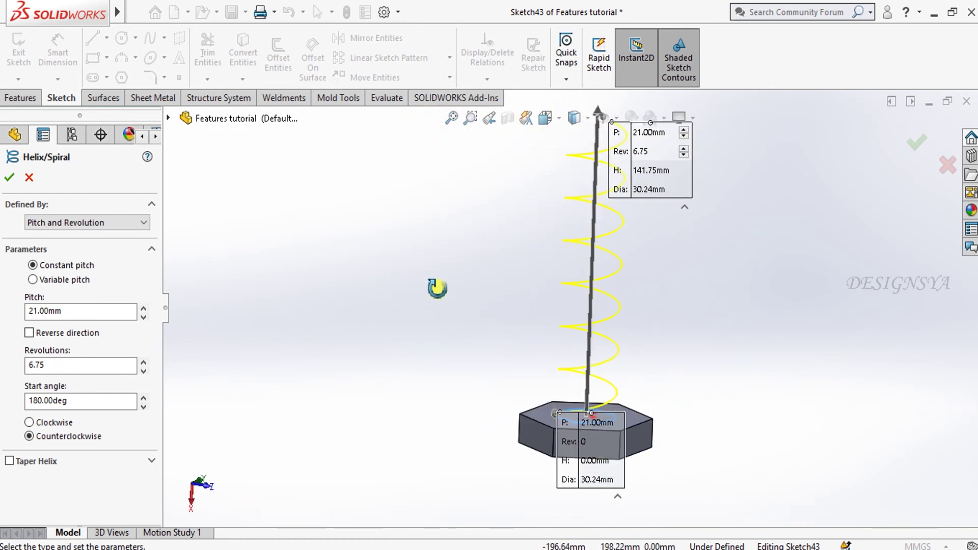
{"action": "left_click_drag", "start_coordinate": [561, 441], "coordinate": [349, 391]}
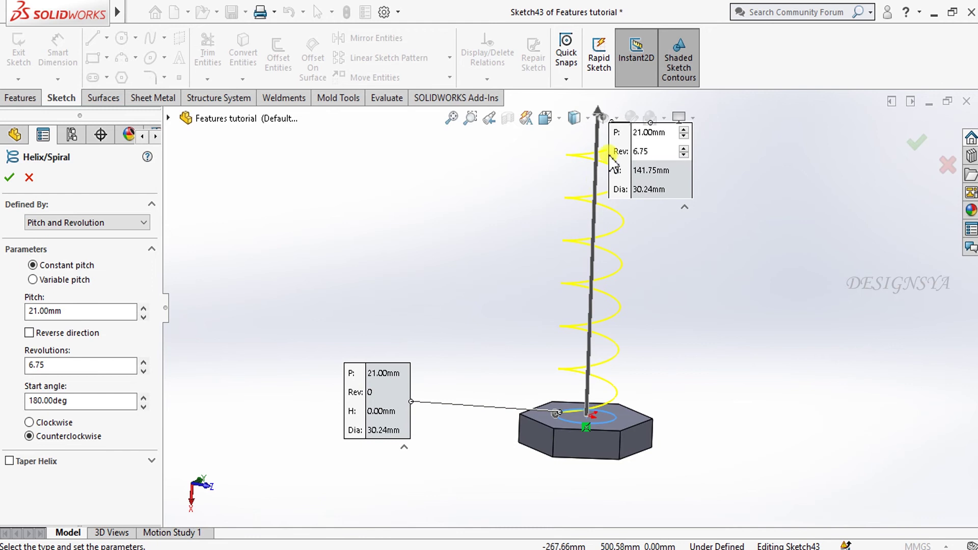
{"action": "left_click_drag", "start_coordinate": [618, 143], "coordinate": [744, 189]}
{"action": "middle_click_drag", "start_coordinate": [709, 299], "coordinate": [685, 359], "text": "ctrl"}
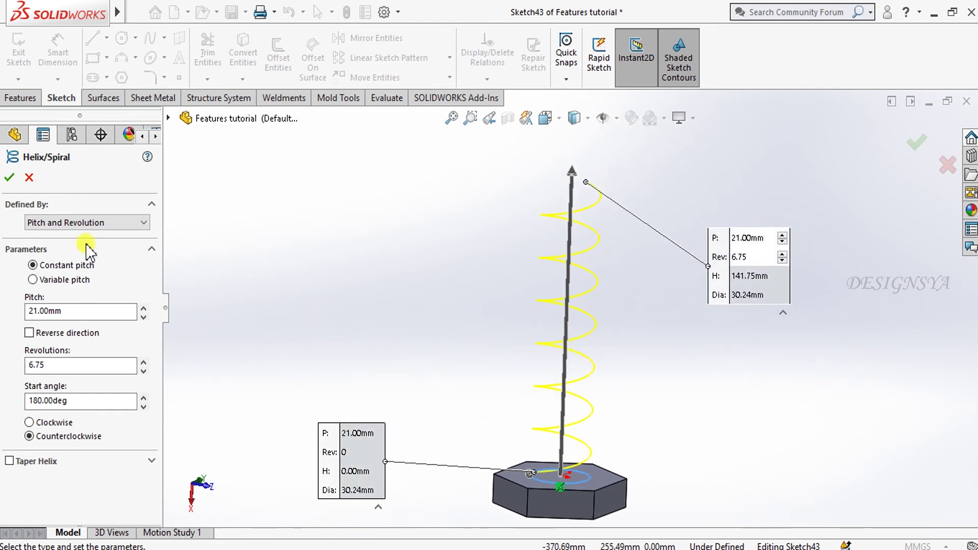
- Set the constant-pitch helix to an 11 mm pitch and 9 revolutions, trying clockwise before restoring counterclockwise rotation
{"action": "left_click", "coordinate": [144, 316]}
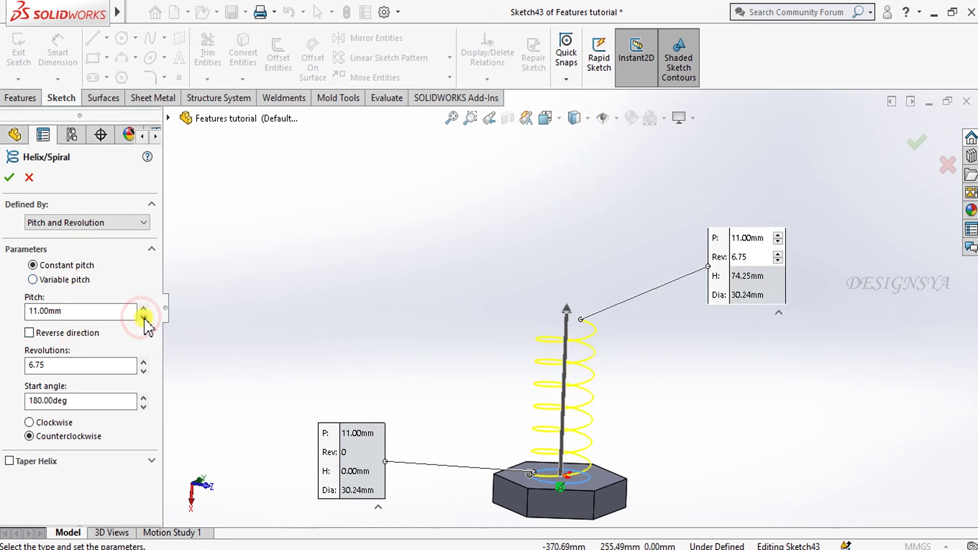
{"action": "left_click", "coordinate": [143, 361]}
{"action": "left_click", "coordinate": [143, 361]}
{"action": "left_click", "coordinate": [143, 362]}
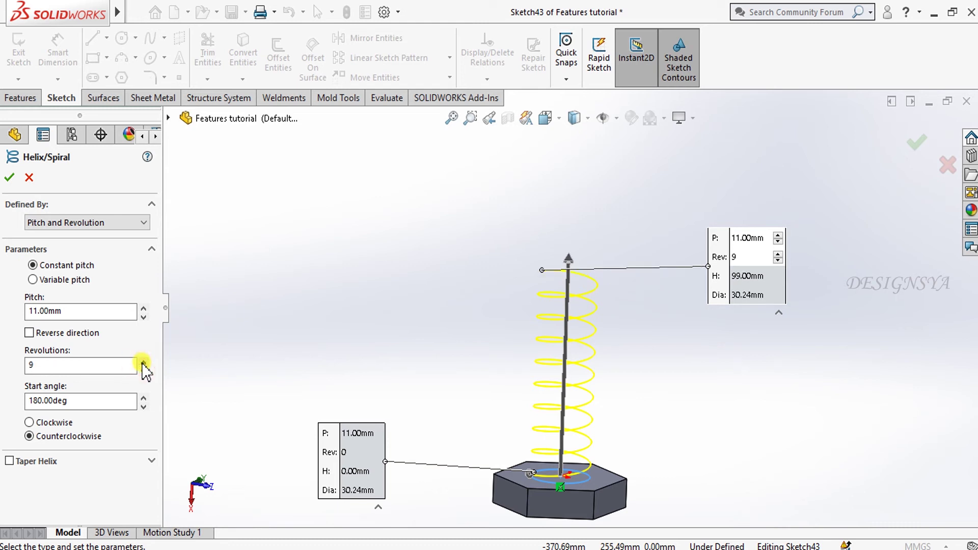
{"action": "left_click", "coordinate": [51, 424]}
{"action": "left_click", "coordinate": [59, 436]}
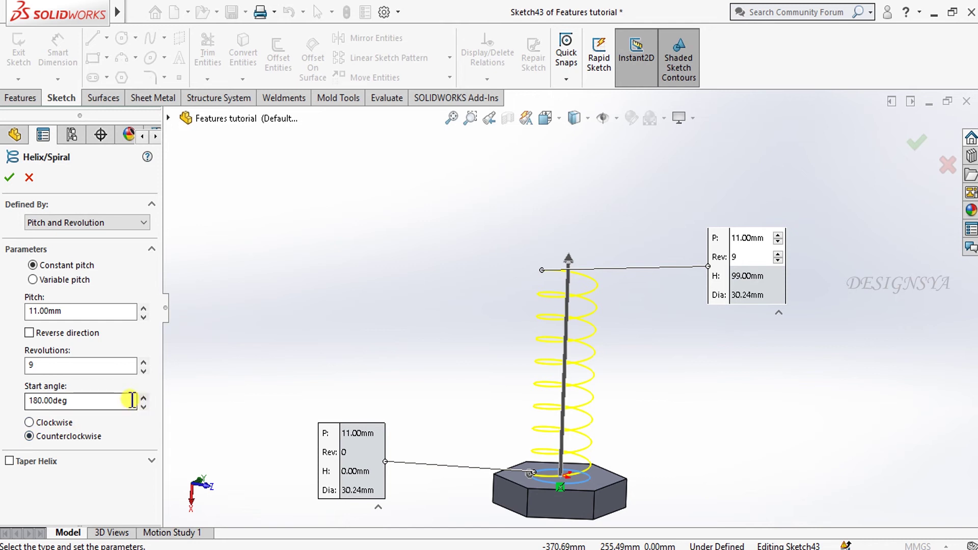
- Switch the helix to variable pitch and place its two region callouts clear of the preview
{"action": "left_click", "coordinate": [59, 280]}
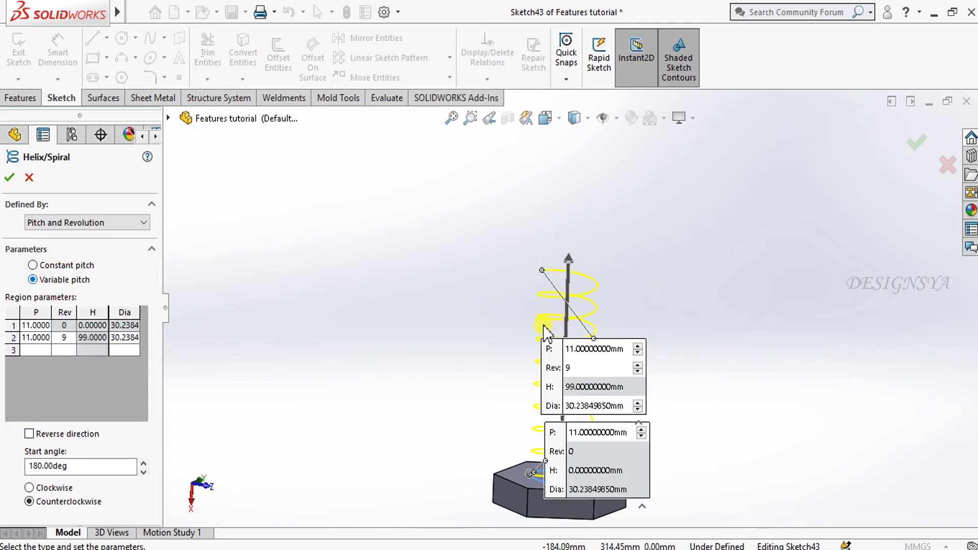
{"action": "left_click_drag", "start_coordinate": [551, 351], "coordinate": [331, 222]}
{"action": "left_click_drag", "start_coordinate": [554, 450], "coordinate": [713, 338]}
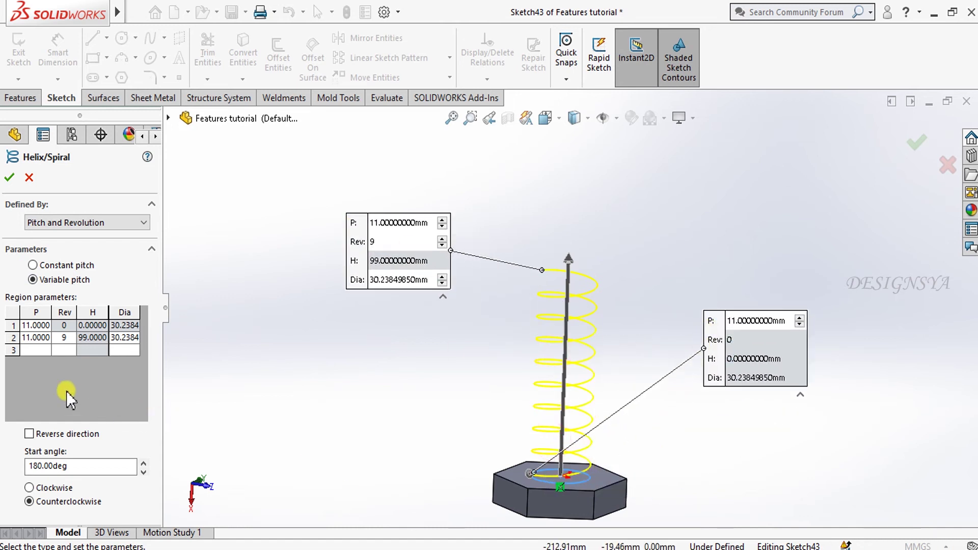
- Add a third helix region with 20 mm pitch, 15 revolutions and region 2's diameter, then place its callout clear of the preview
{"action": "left_click", "coordinate": [41, 351]}
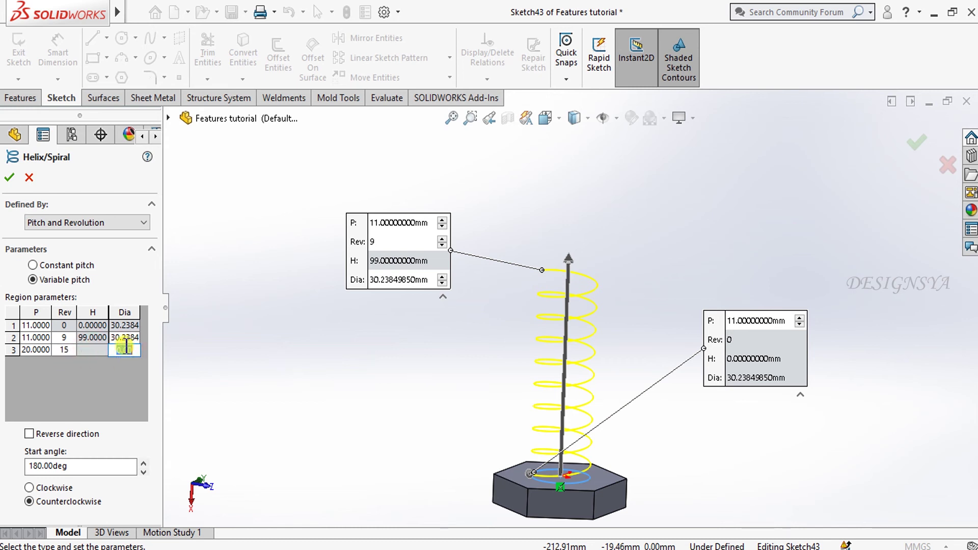
{"action": "left_click", "coordinate": [123, 338]}
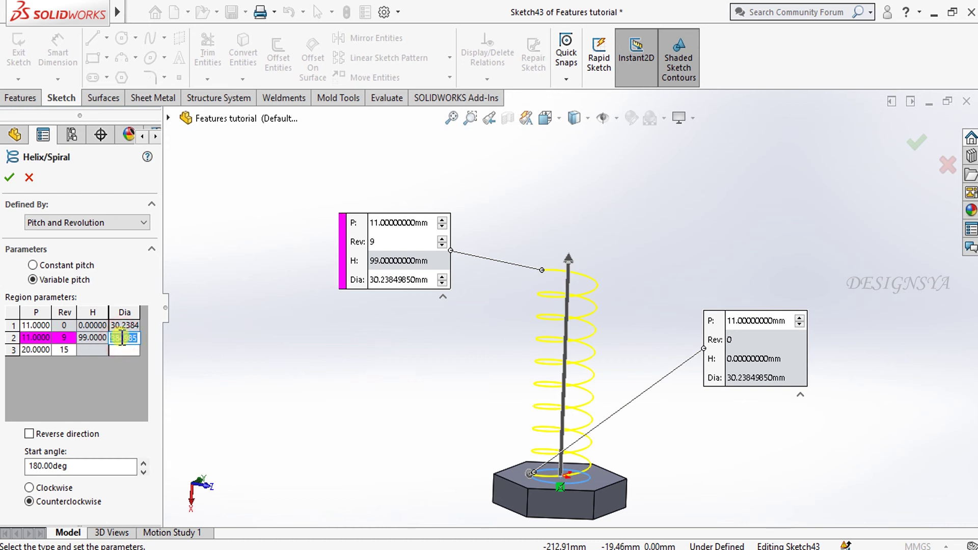
{"action": "left_click", "coordinate": [124, 351]}
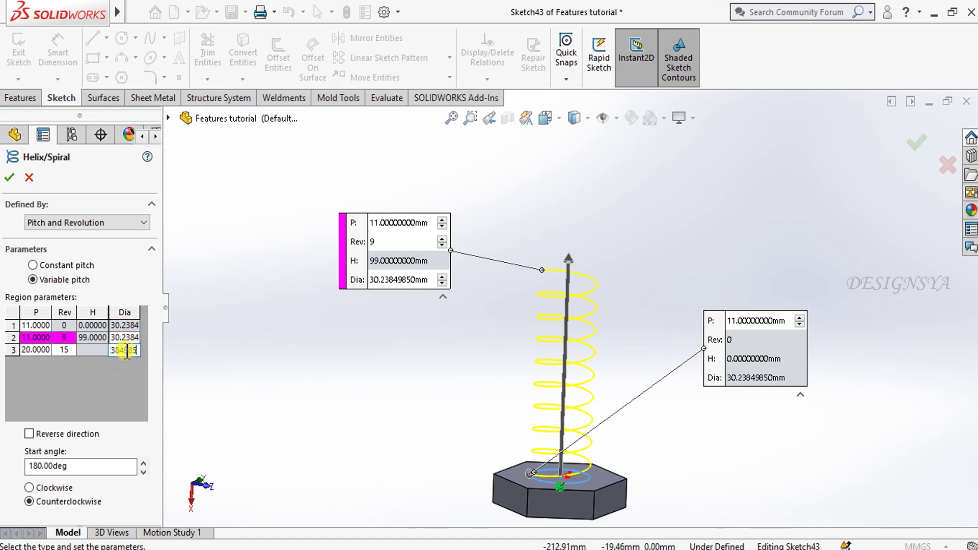
{"action": "left_click", "coordinate": [96, 393]}
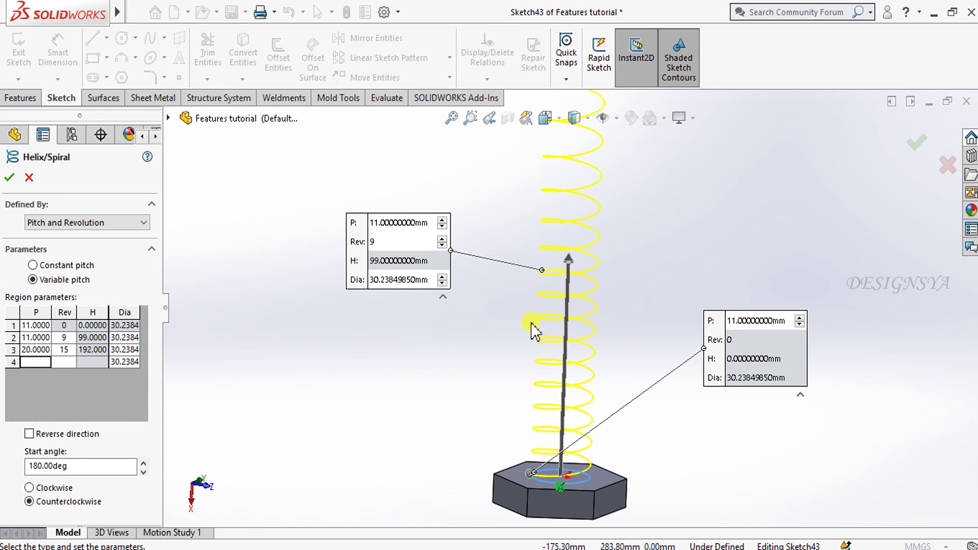
{"action": "left_click", "coordinate": [451, 119]}
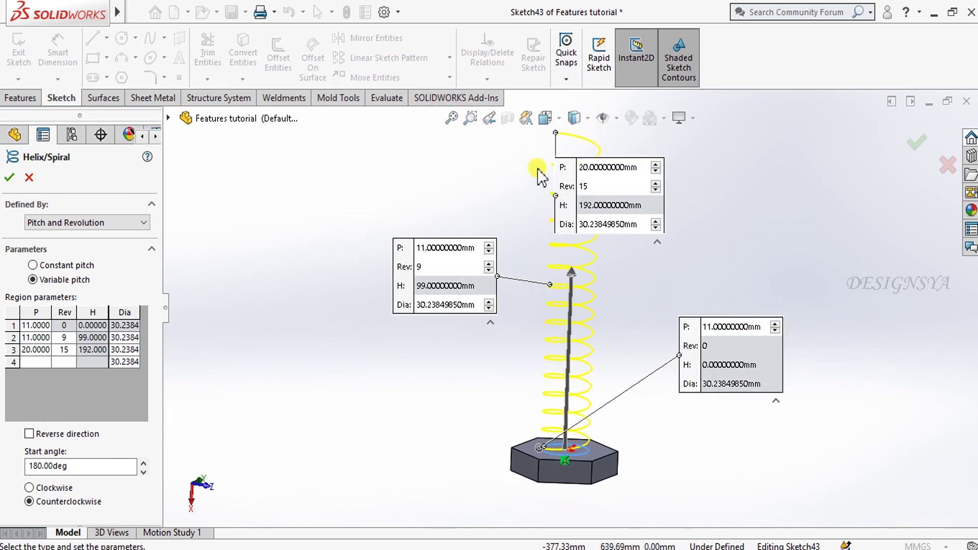
{"action": "left_click_drag", "start_coordinate": [563, 168], "coordinate": [362, 148]}
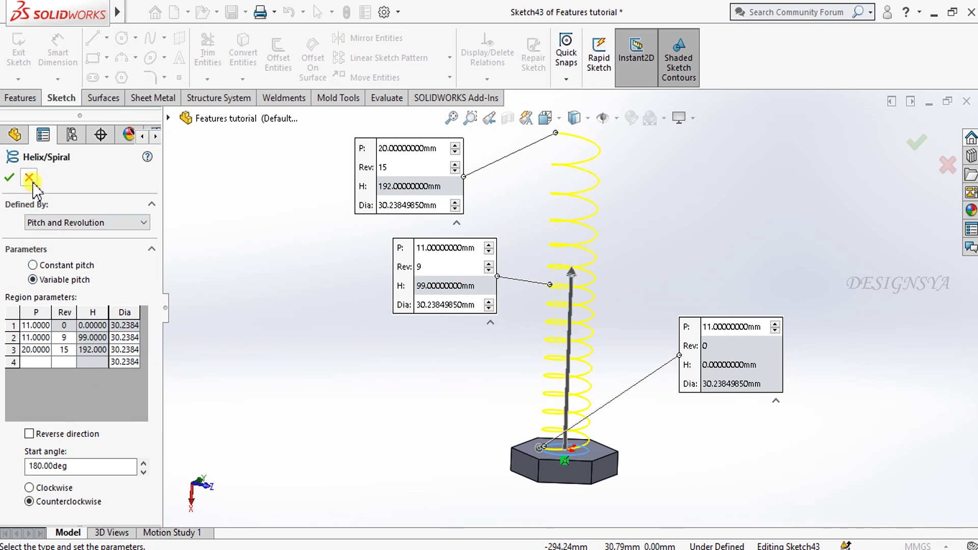
- Return the helix to constant pitch, defined by Pitch and Revolution
{"action": "left_click", "coordinate": [47, 222]}
{"action": "left_click", "coordinate": [47, 233]}
{"action": "left_click", "coordinate": [54, 266]}
{"action": "left_click", "coordinate": [278, 343]}
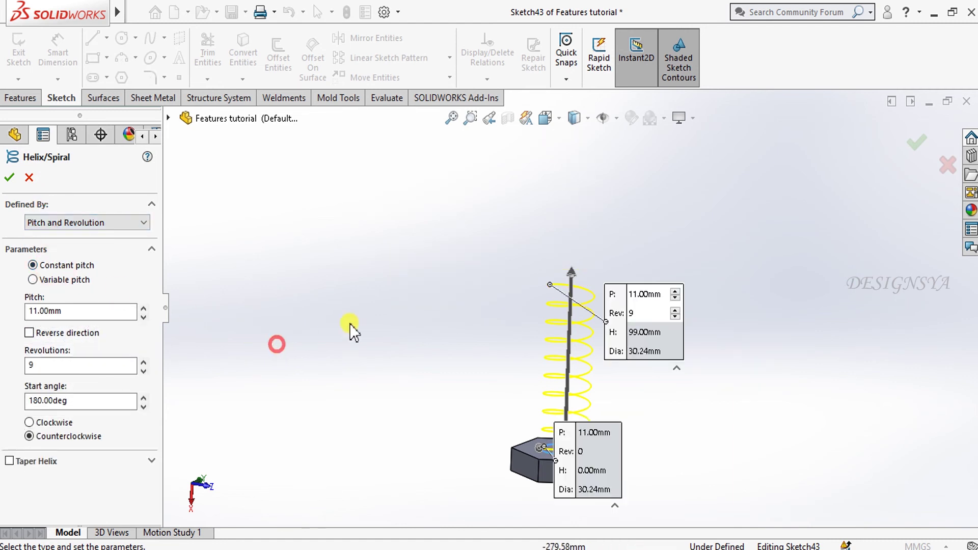
- Define the helix by Height and Revolution, with a height of 119 mm and 12 revolutions
{"action": "left_click", "coordinate": [144, 222]}
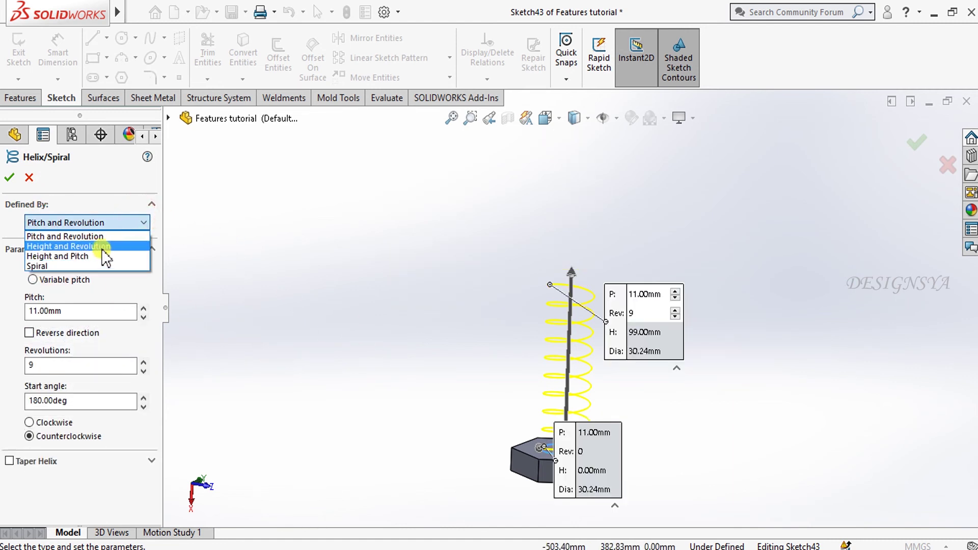
{"action": "left_click", "coordinate": [105, 250]}
{"action": "left_click", "coordinate": [144, 309]}
{"action": "left_click", "coordinate": [143, 309]}
{"action": "left_click", "coordinate": [141, 365]}
{"action": "left_click", "coordinate": [142, 365]}
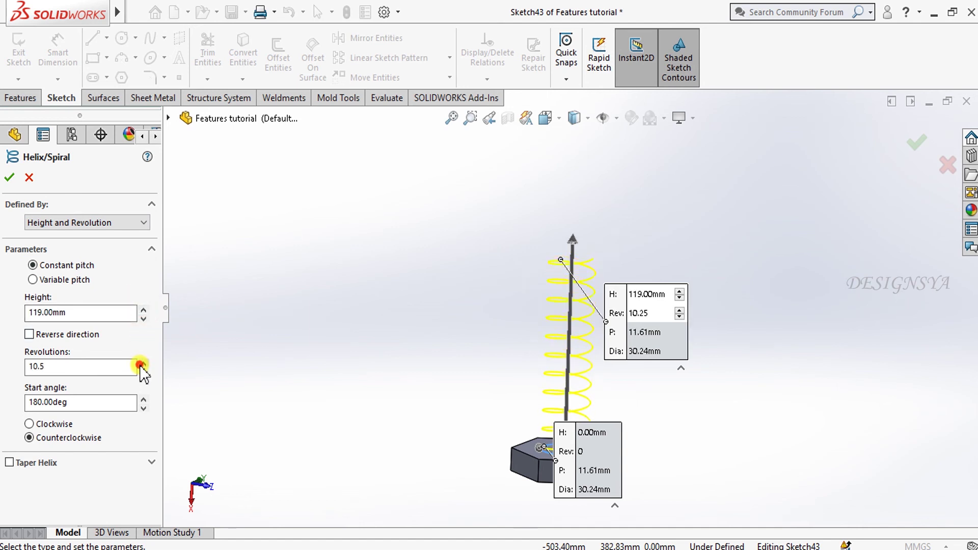
{"action": "left_click", "coordinate": [141, 365]}
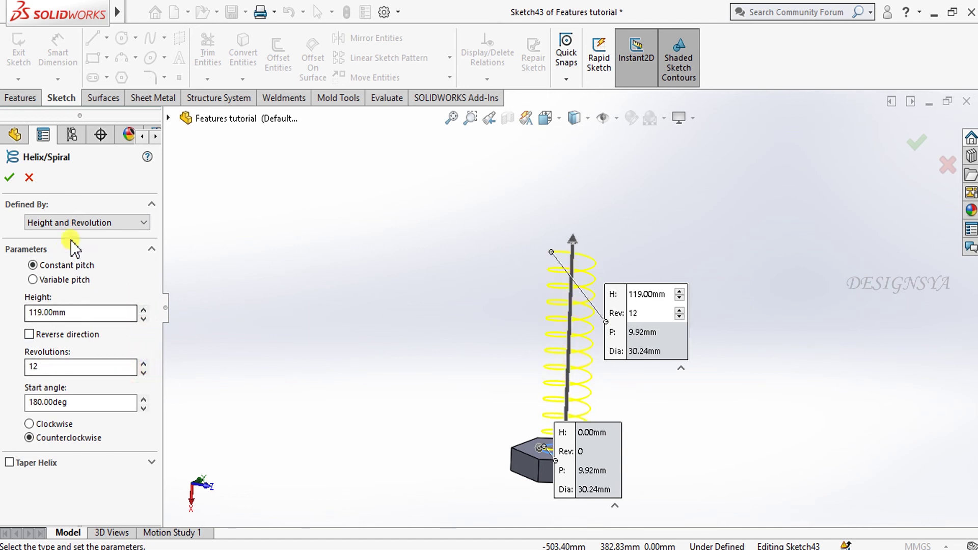
- Define the helix by Height and Pitch and place both callouts clear of the preview
{"action": "left_click", "coordinate": [86, 222]}
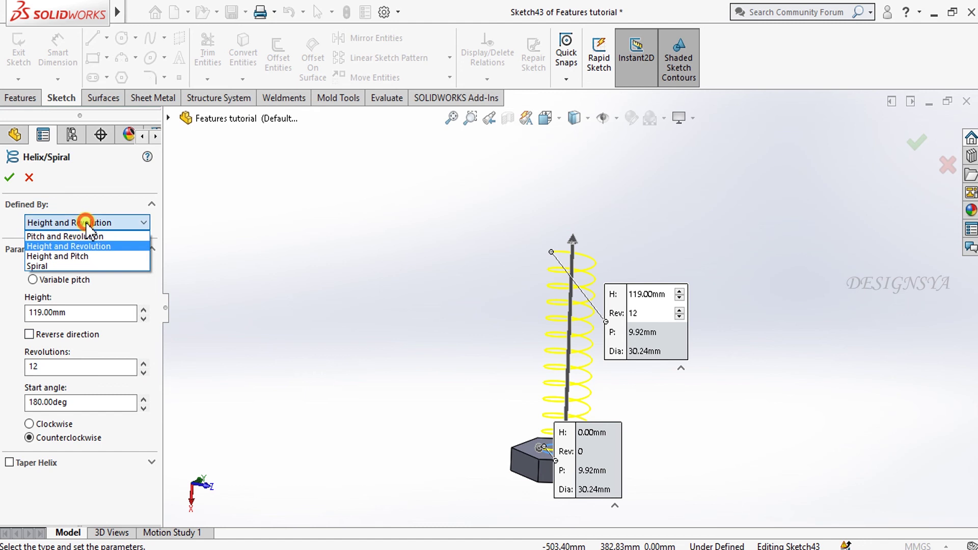
{"action": "left_click", "coordinate": [88, 256]}
{"action": "left_click_drag", "start_coordinate": [550, 366], "coordinate": [351, 273]}
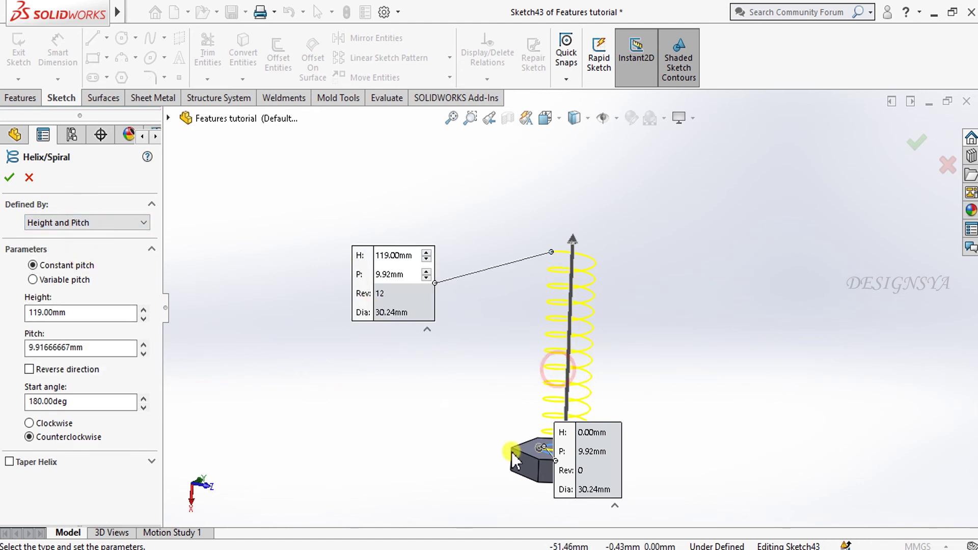
{"action": "left_click_drag", "start_coordinate": [556, 442], "coordinate": [373, 416]}
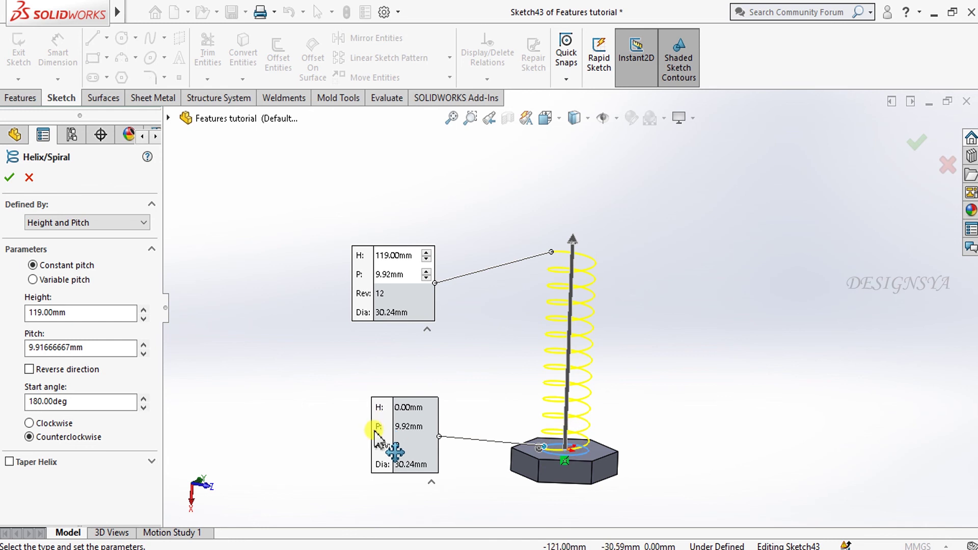
- Set the helix's height to 139 mm and its pitch to 19.91666667 mm
{"action": "left_click", "coordinate": [144, 309]}
{"action": "left_click", "coordinate": [144, 308]}
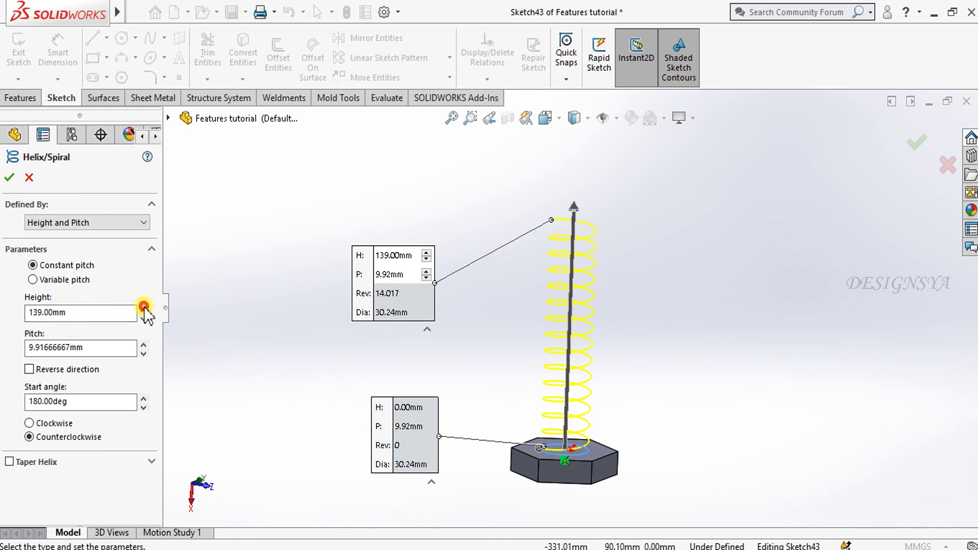
{"action": "left_click", "coordinate": [143, 343]}
{"action": "left_click", "coordinate": [143, 344]}
{"action": "left_click", "coordinate": [143, 343]}
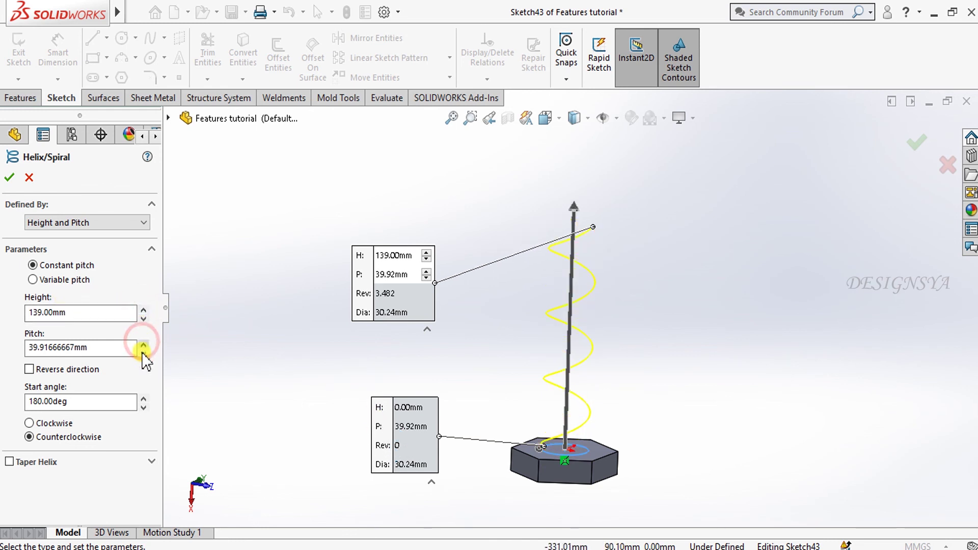
{"action": "left_click", "coordinate": [144, 355]}
{"action": "left_click", "coordinate": [144, 355]}
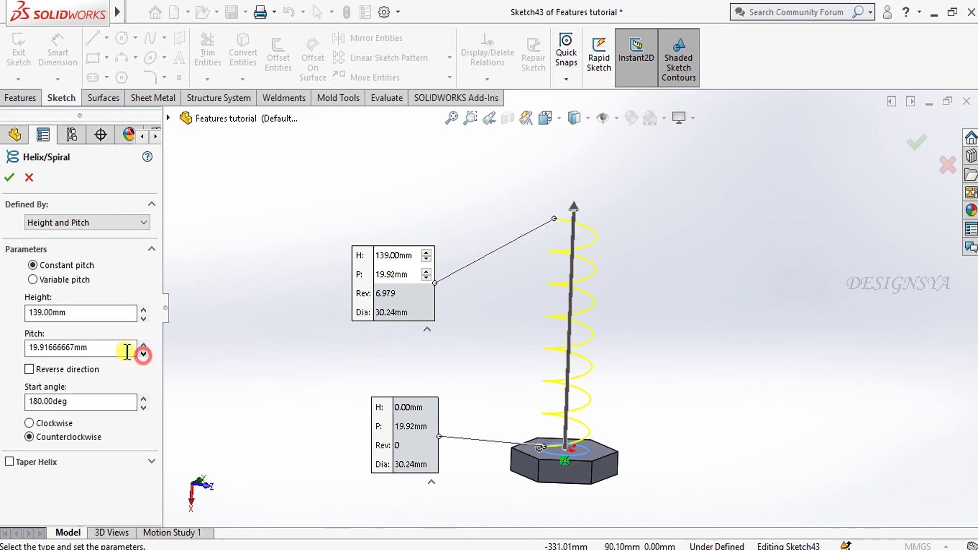
- Change the definition to Spiral and place its start and end callouts outside the curve preview
{"action": "left_click", "coordinate": [105, 220]}
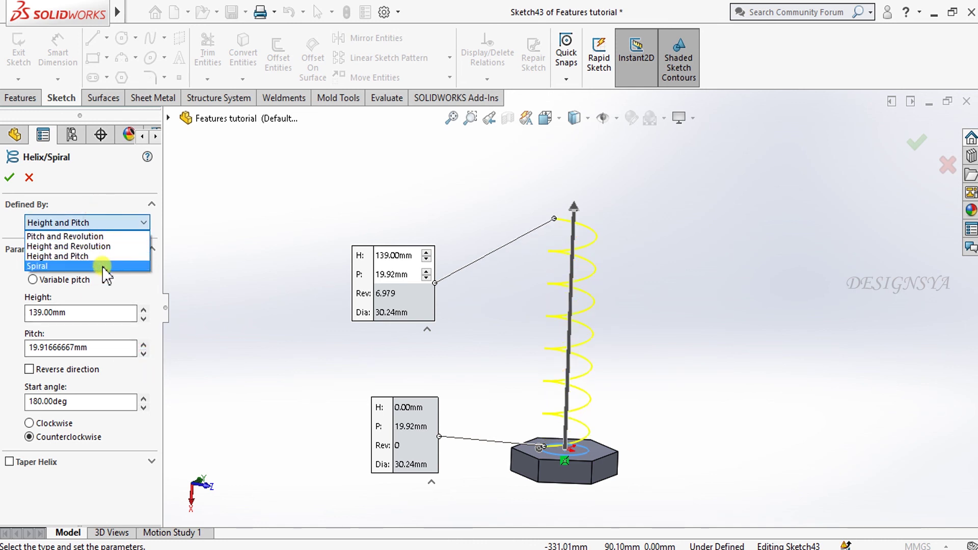
{"action": "left_click", "coordinate": [102, 266]}
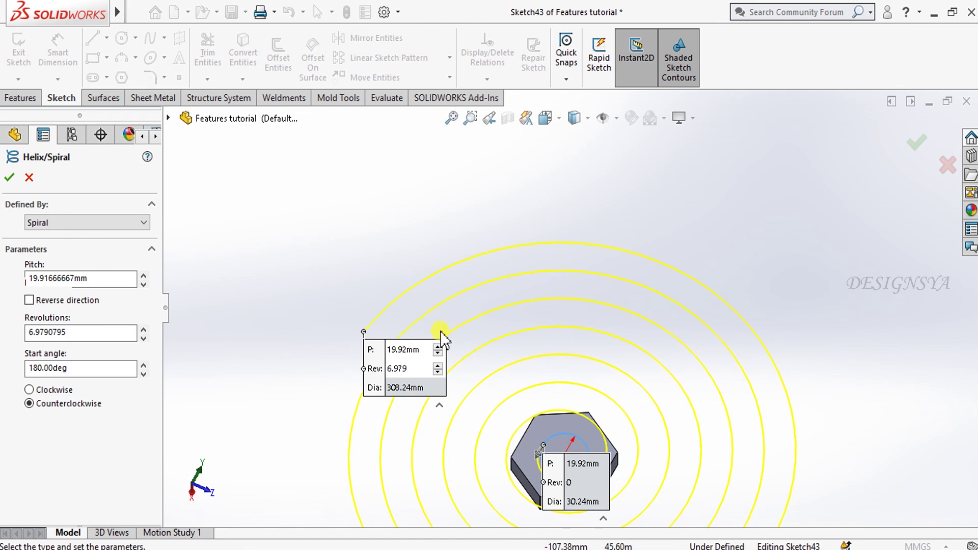
{"action": "middle_click_drag", "start_coordinate": [483, 382], "coordinate": [480, 216], "text": "ctrl"}
{"action": "scroll", "coordinate": [493, 360], "scroll_direction": "down", "scroll_amount": 2}
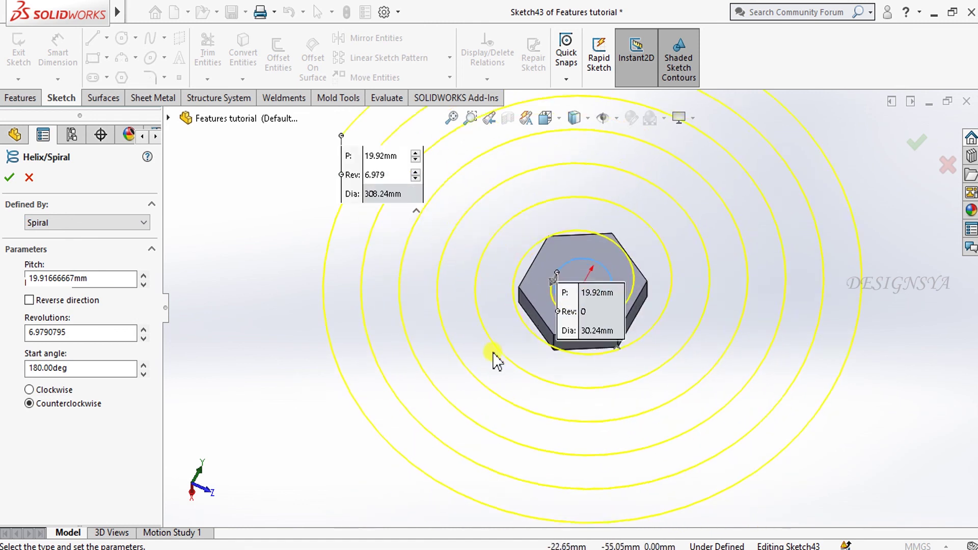
{"action": "left_click", "coordinate": [457, 117]}
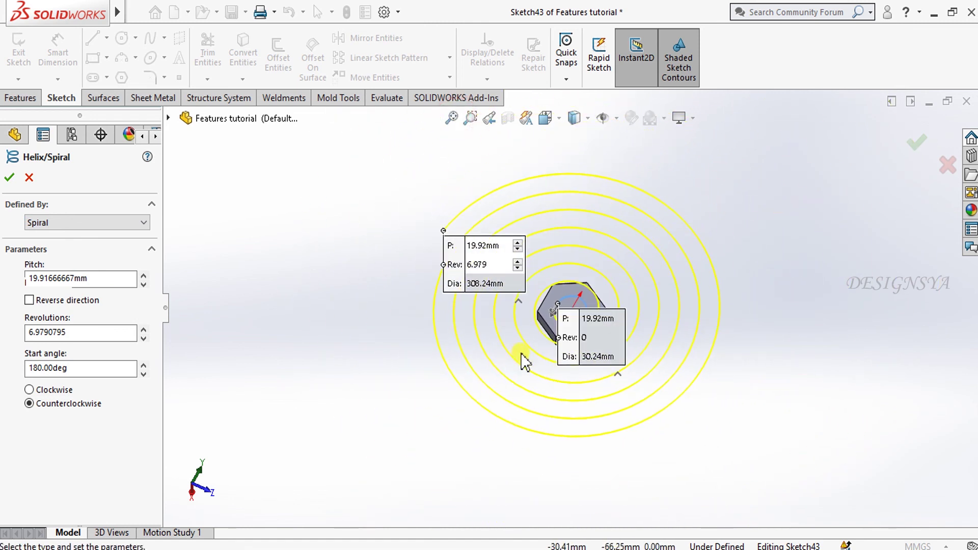
{"action": "left_click_drag", "start_coordinate": [573, 339], "coordinate": [397, 516]}
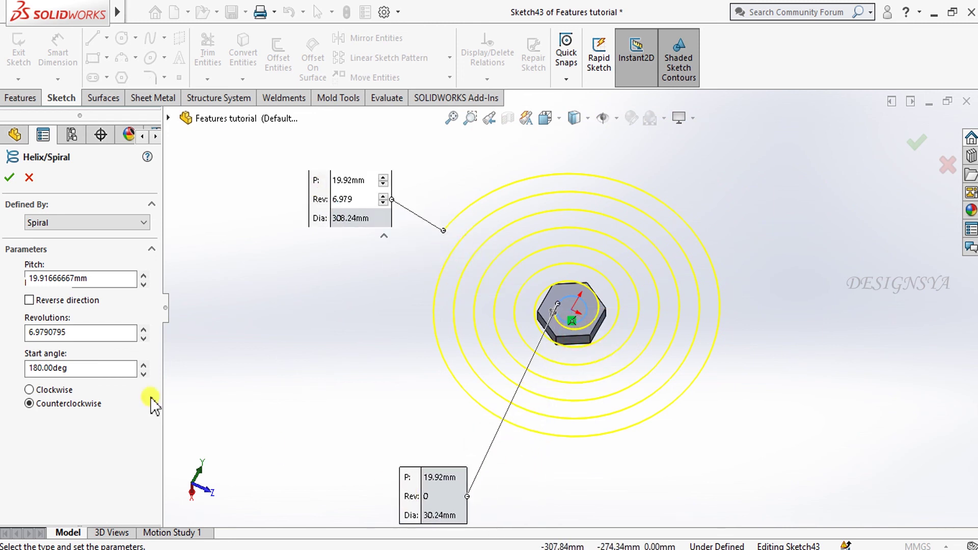
- Set the spiral's pitch to 29.91666667 mm and revolutions to 5.4790795, trying clockwise before restoring counterclockwise rotation
{"action": "left_click", "coordinate": [143, 275]}
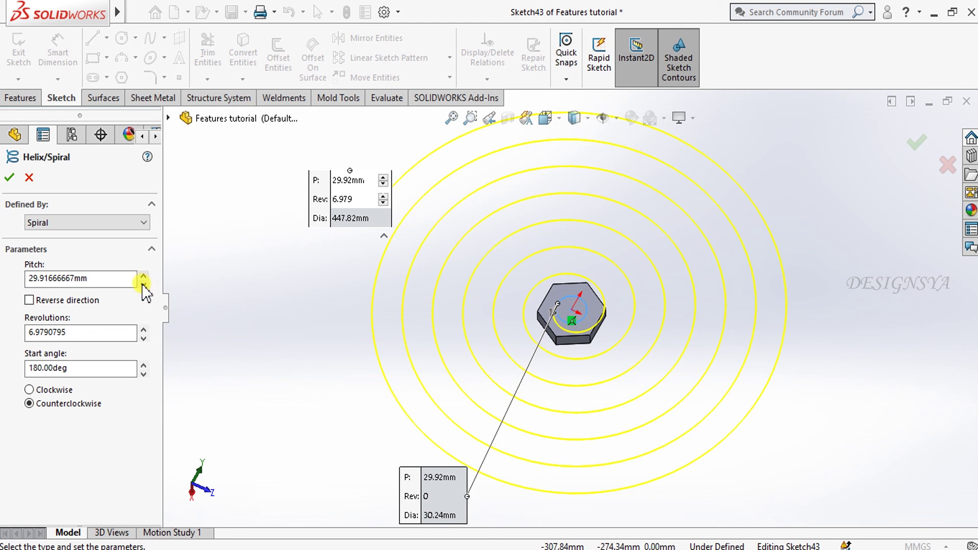
{"action": "left_click", "coordinate": [144, 339]}
{"action": "left_click", "coordinate": [143, 339]}
{"action": "left_click", "coordinate": [144, 339]}
{"action": "left_click", "coordinate": [144, 338]}
{"action": "left_click", "coordinate": [144, 338]}
{"action": "left_click", "coordinate": [144, 339]}
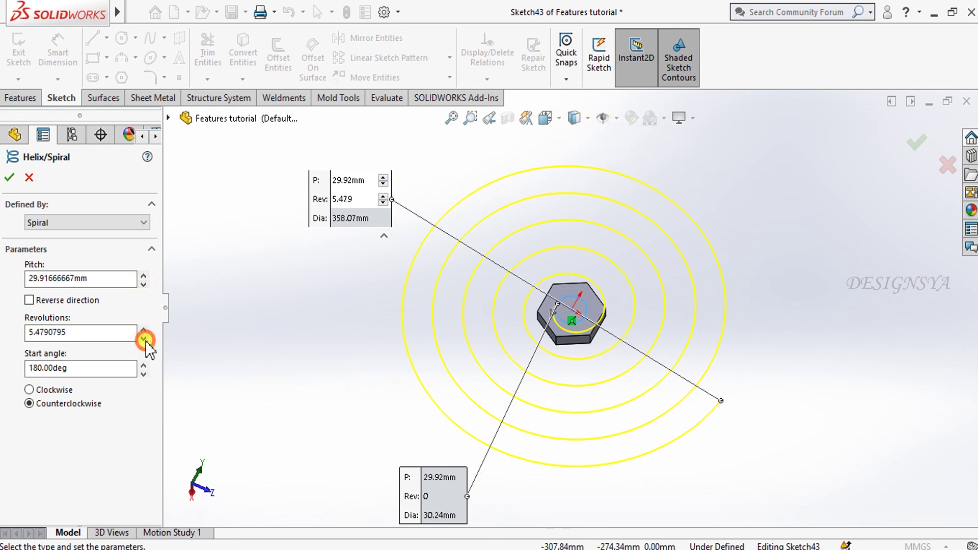
{"action": "left_click", "coordinate": [71, 392]}
{"action": "left_click", "coordinate": [71, 403]}
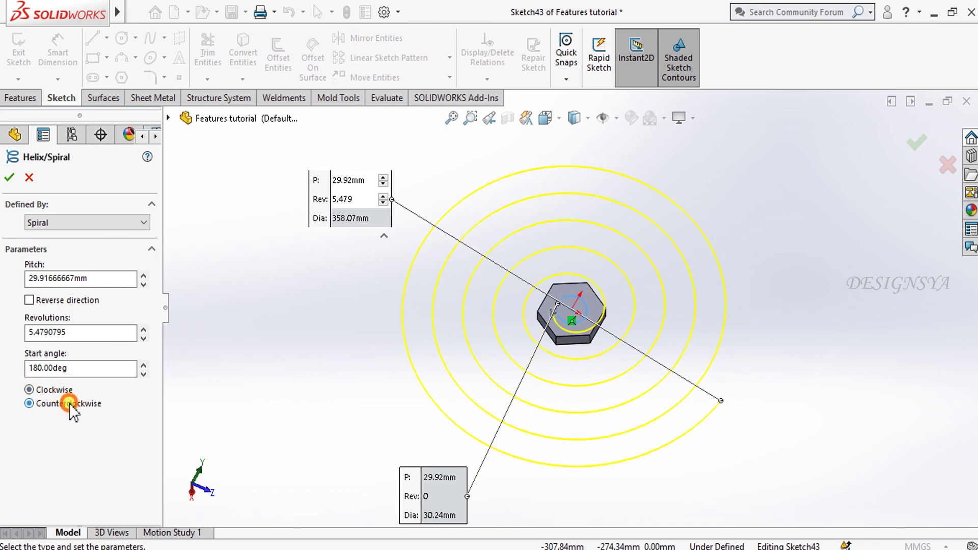